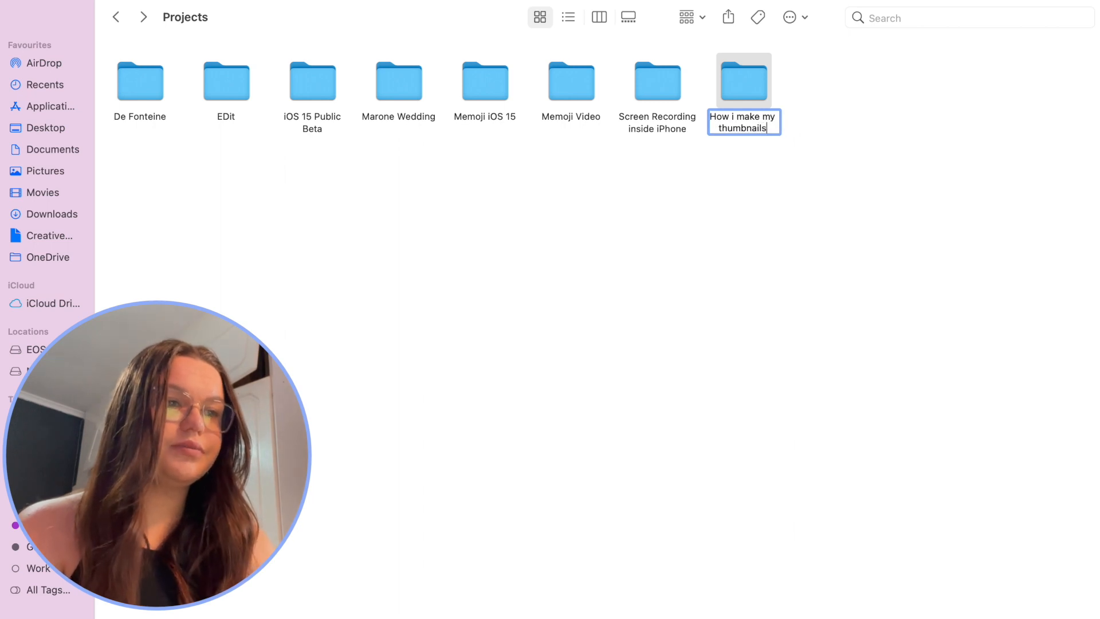
Confirm "How i make my thumbnails" as the name of the new folder in Projects and open it in a smaller window.
key("Return")
left_click(343, 374)
double_click(308, 75)
left_click(45, 35)
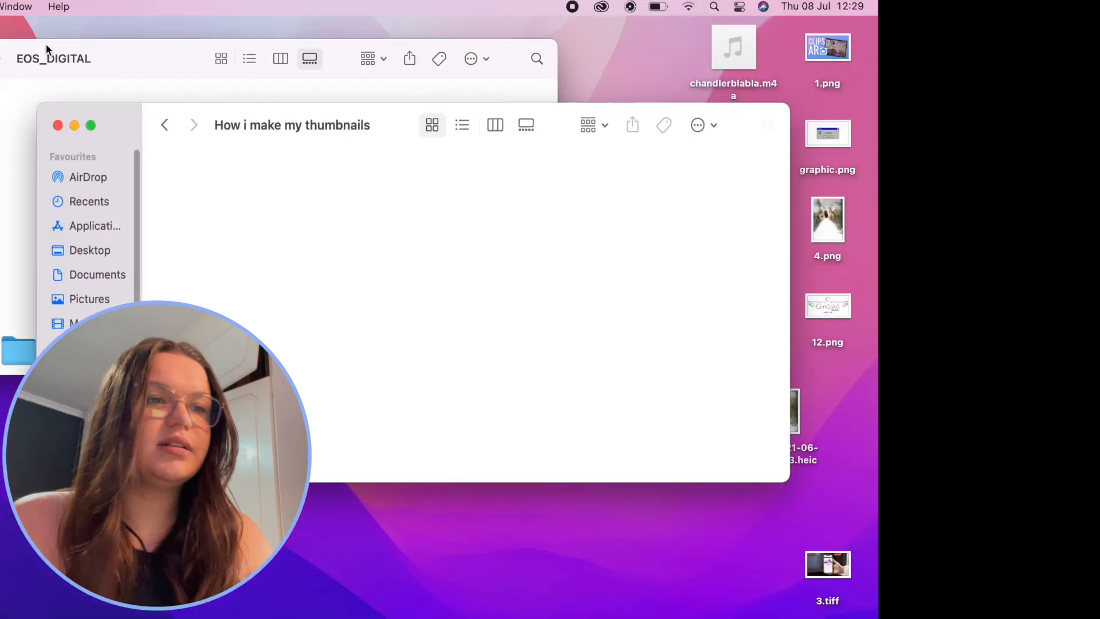
Copy MVI_1627.MP4, MVI_1628.MP4 and MVI_1629.MP4 from the EOS_DIGITAL card's 100CANON folder into How i make my thumbnails, and close both folder windows.
left_click(332, 98)
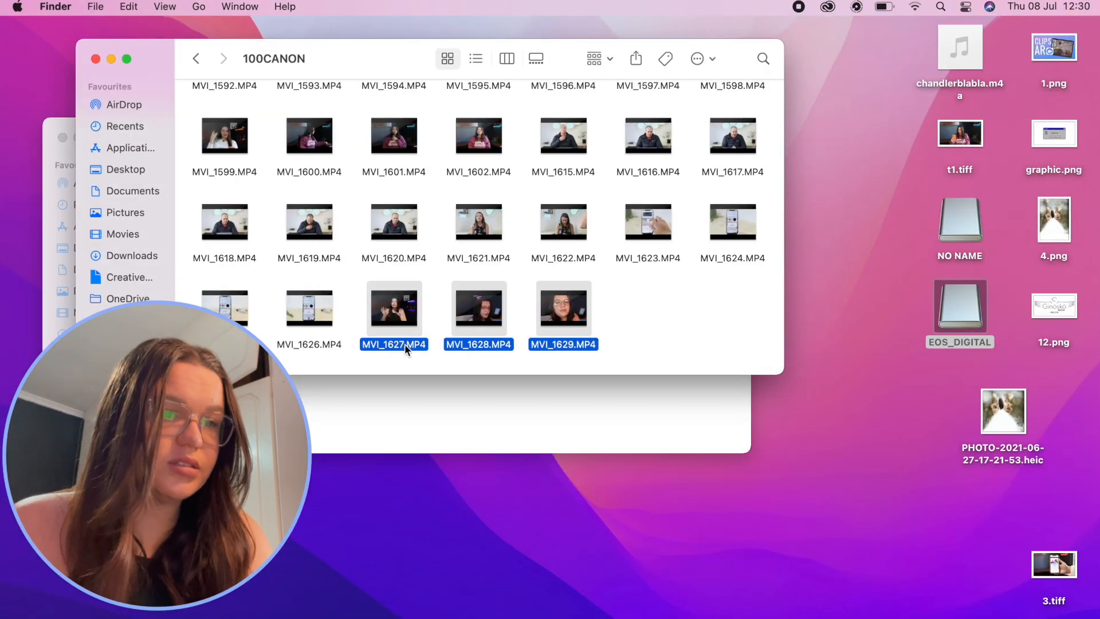
left_click_drag(404, 344, 358, 425)
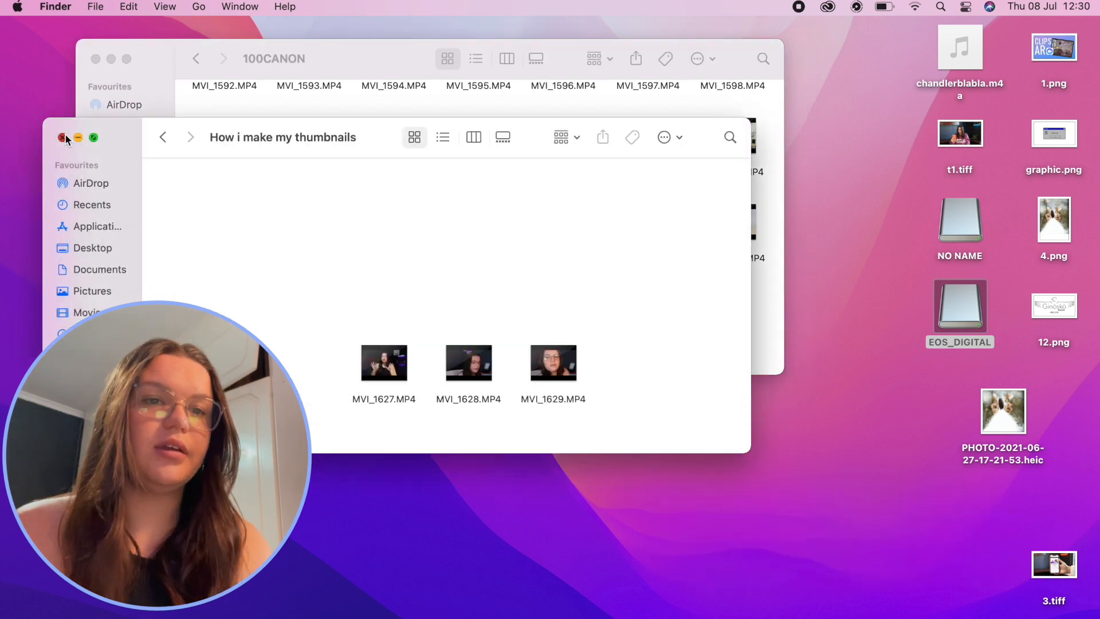
left_click(63, 136)
left_click(95, 60)
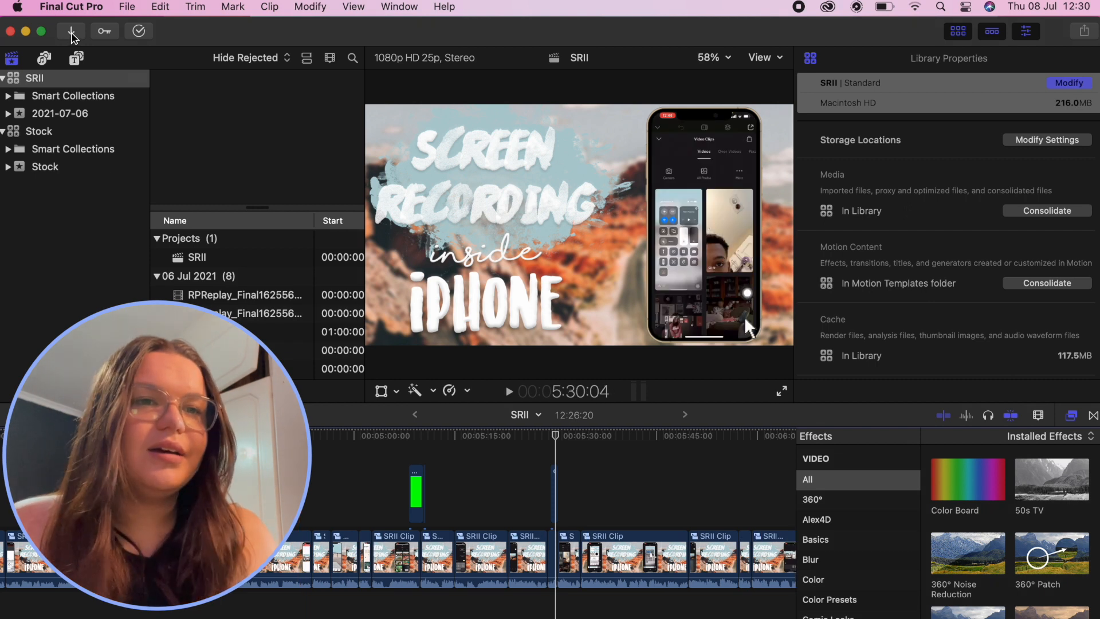
In Final Cut Pro, create a new library named "How i make my thumbnails".
left_click(127, 6)
mouse_move(131, 29)
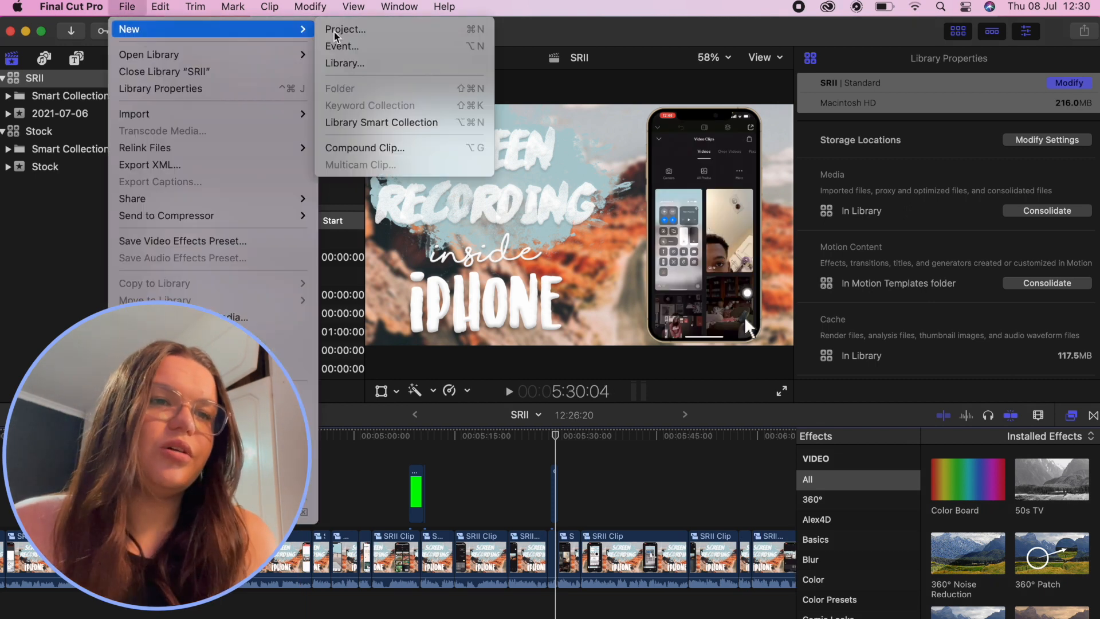
left_click(367, 63)
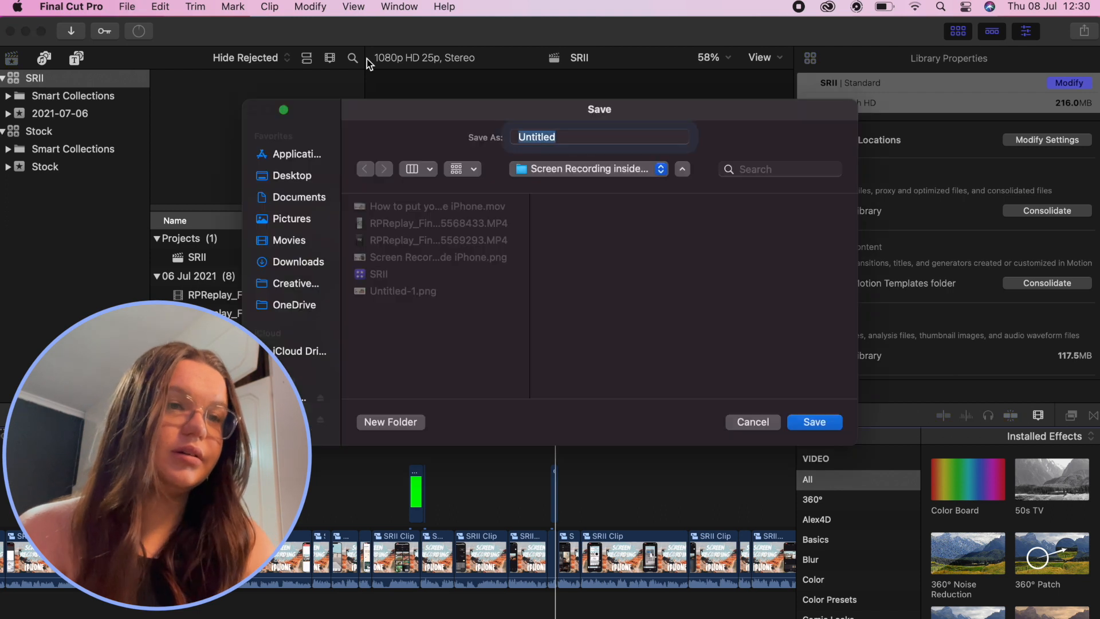
type("How i make my thumbnai")
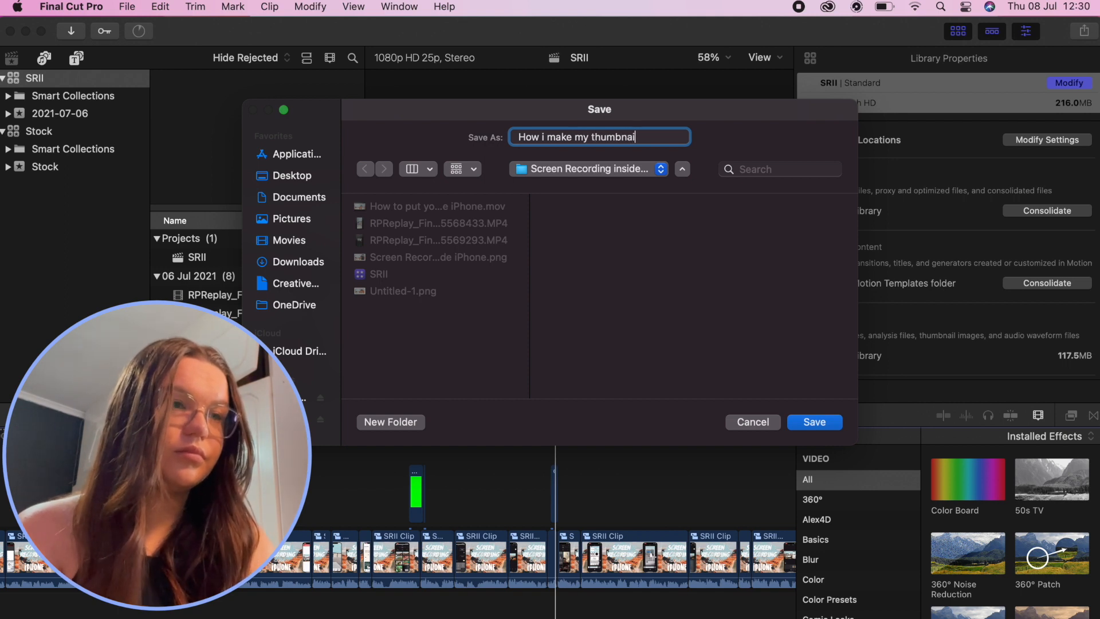
type("ls")
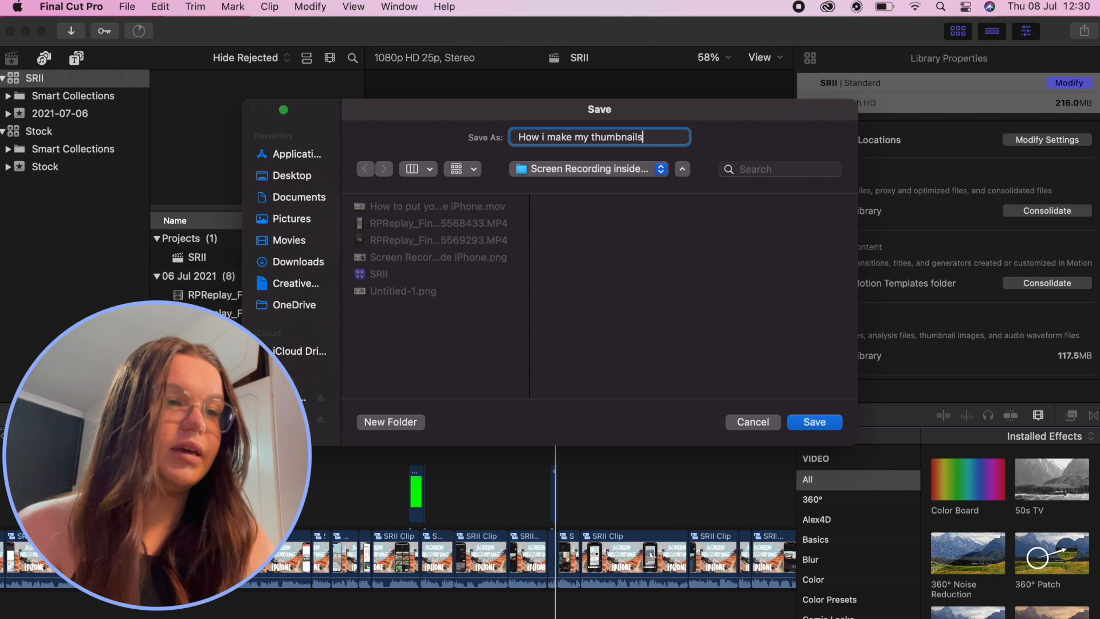
key("Return")
Create a project named "Thumbnails" in the 2021-07-08 event, keeping the 1080p HD, 25p settings, and open it.
key("super+n")
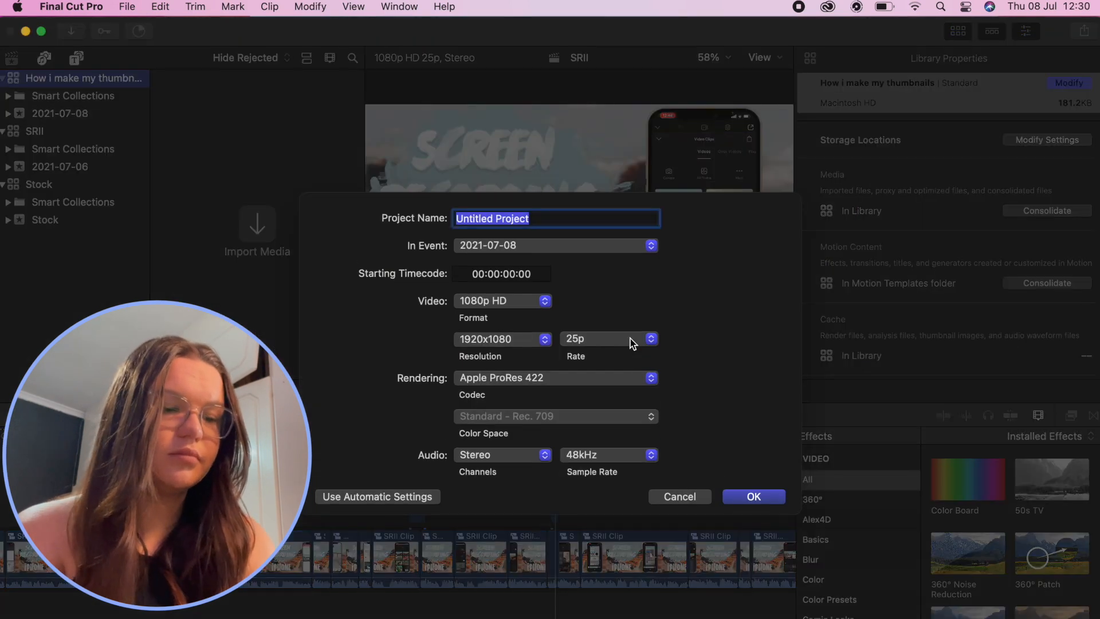
type("Thumbnails")
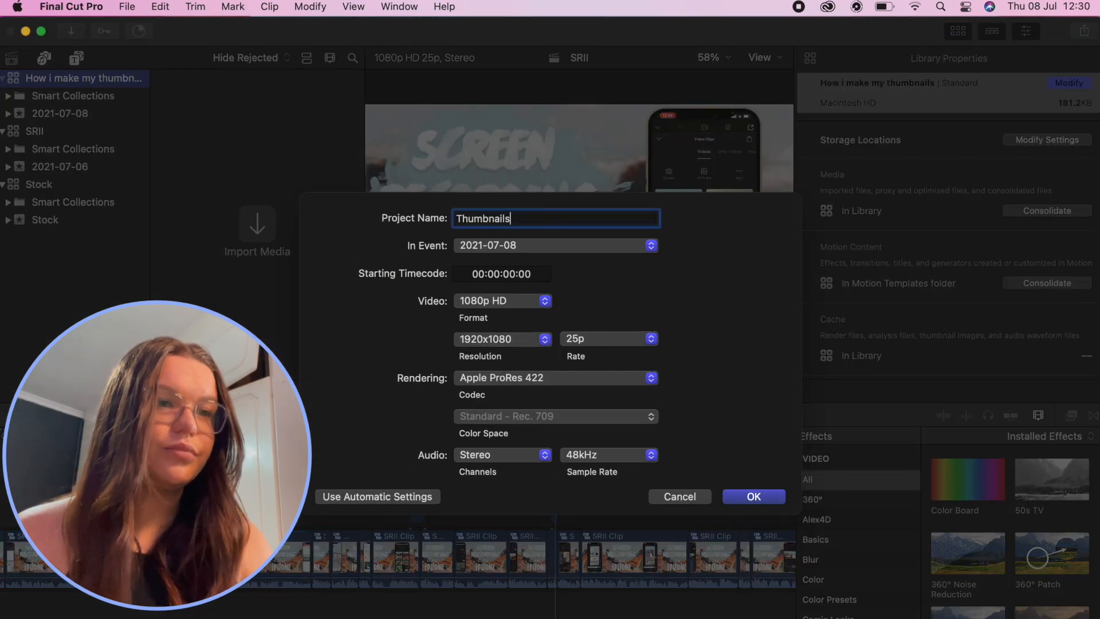
key("Return")
left_click(208, 241)
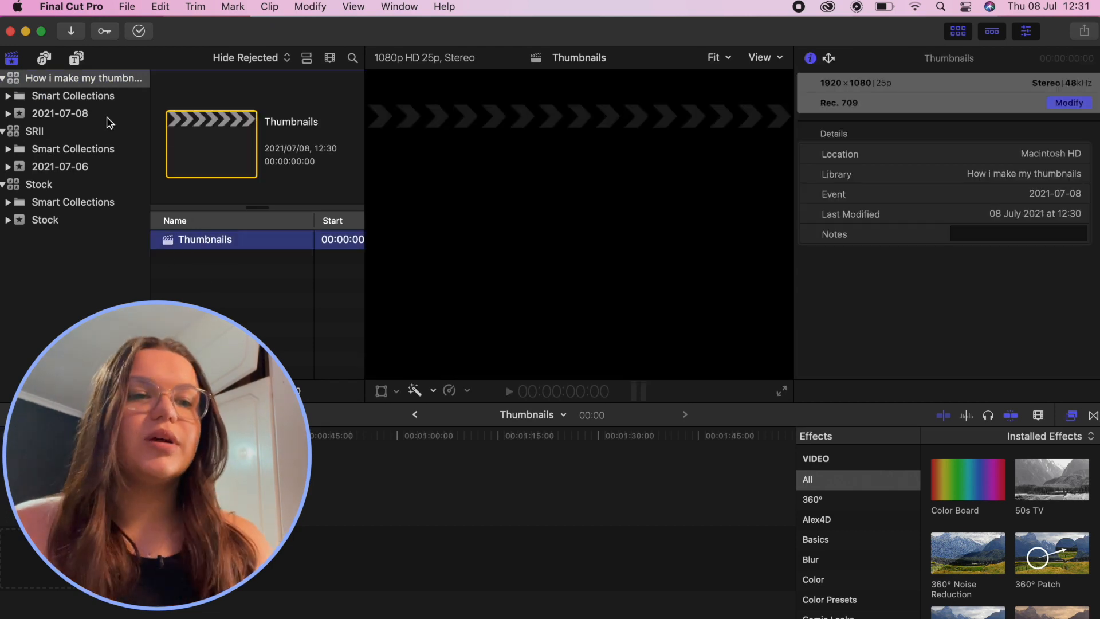
Import MVI_1627.MP4 from the How i make my thumbnails folder under Projects into the 2021-07-08 event.
left_click(73, 33)
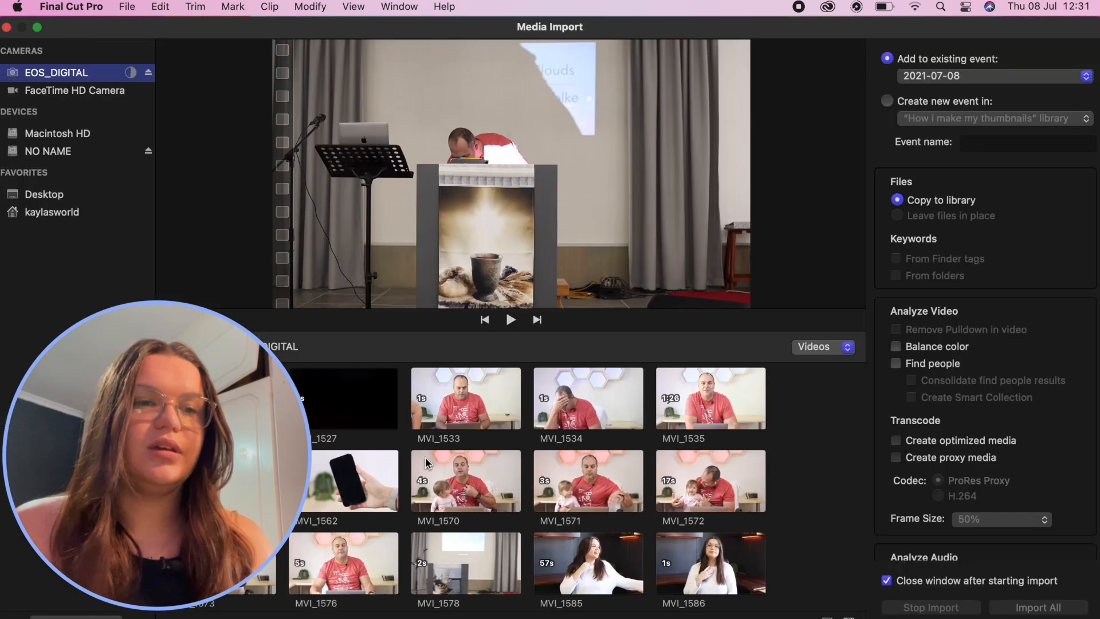
left_click(46, 215)
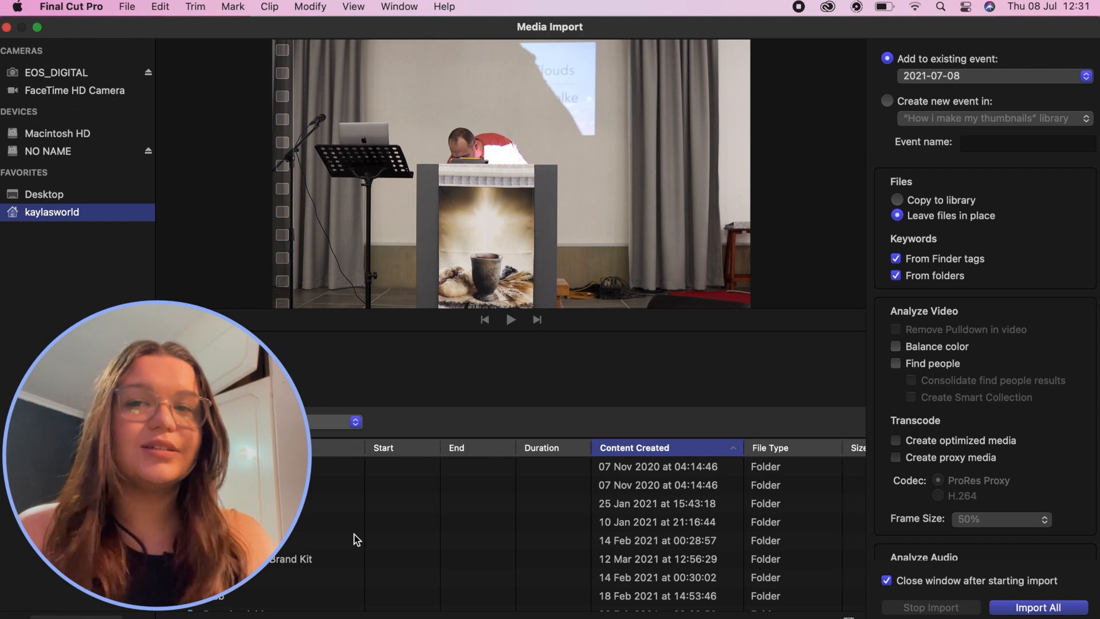
left_click(358, 559)
left_click(170, 559)
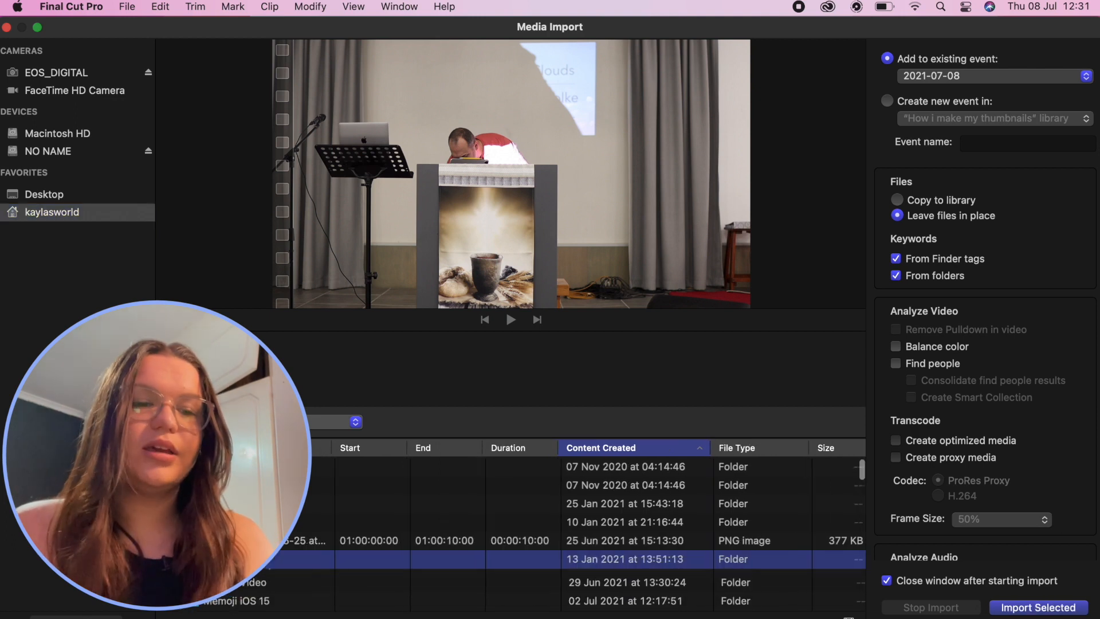
scroll(170, 559, "down", 3)
scroll(234, 606, "down", 1)
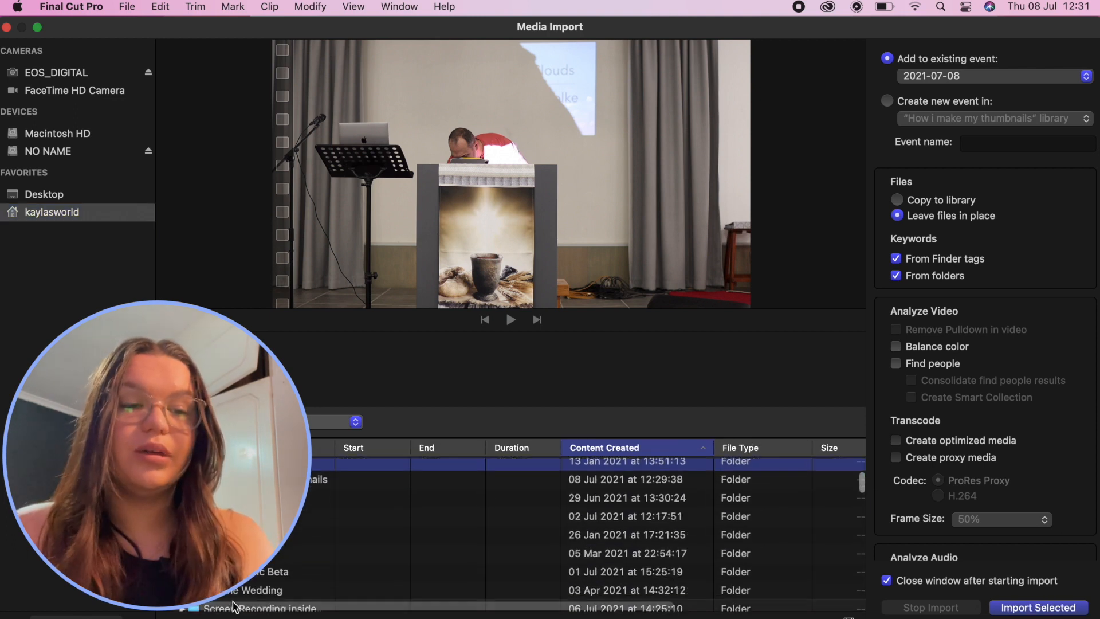
left_click(183, 479)
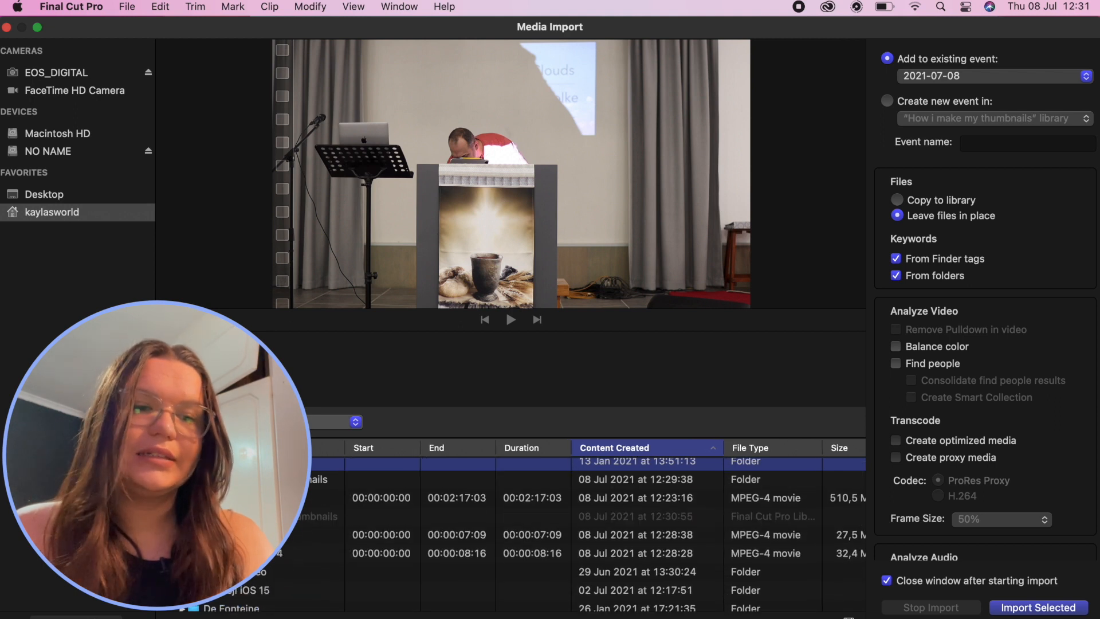
left_click(255, 498)
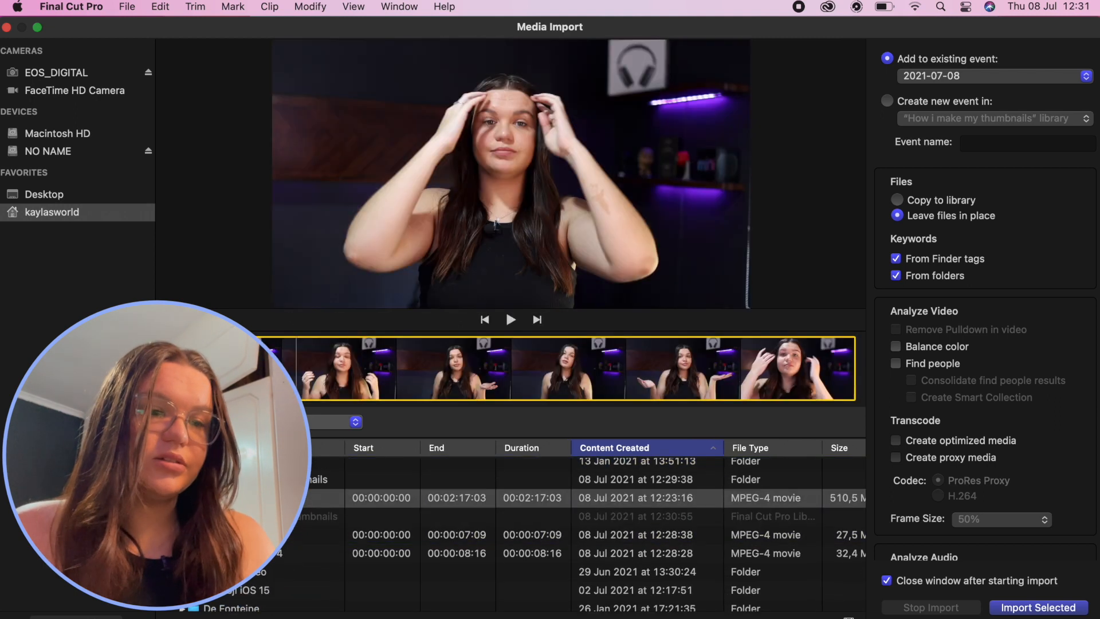
key("Return")
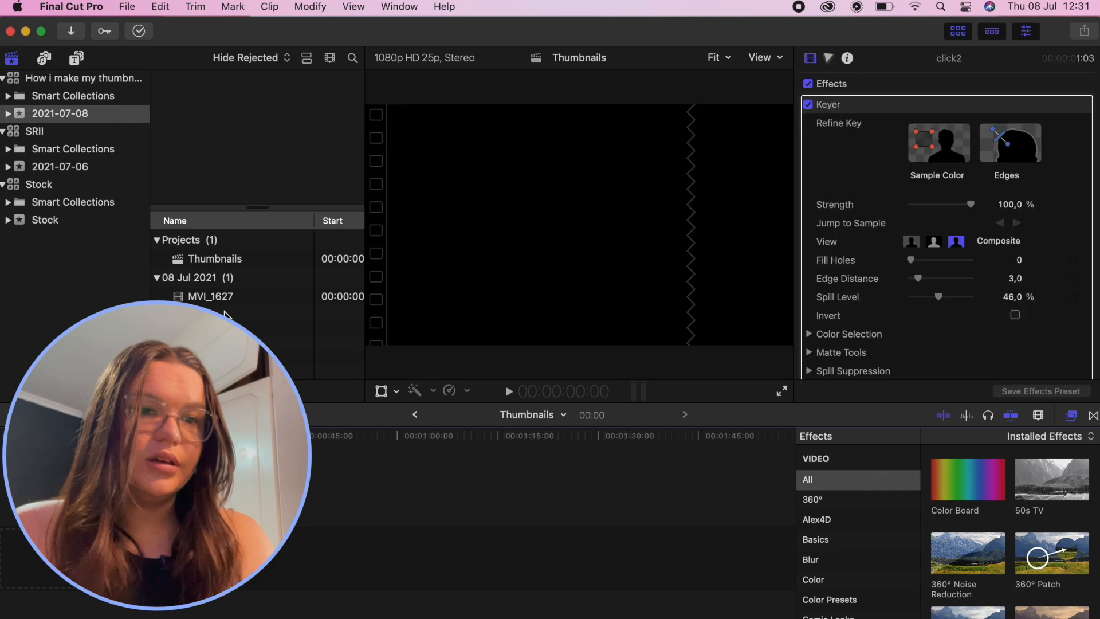
Add the MVI_1627 clip to the Thumbnails timeline and apply the Custom LUT effect to it.
left_click_drag(210, 296, 45, 558)
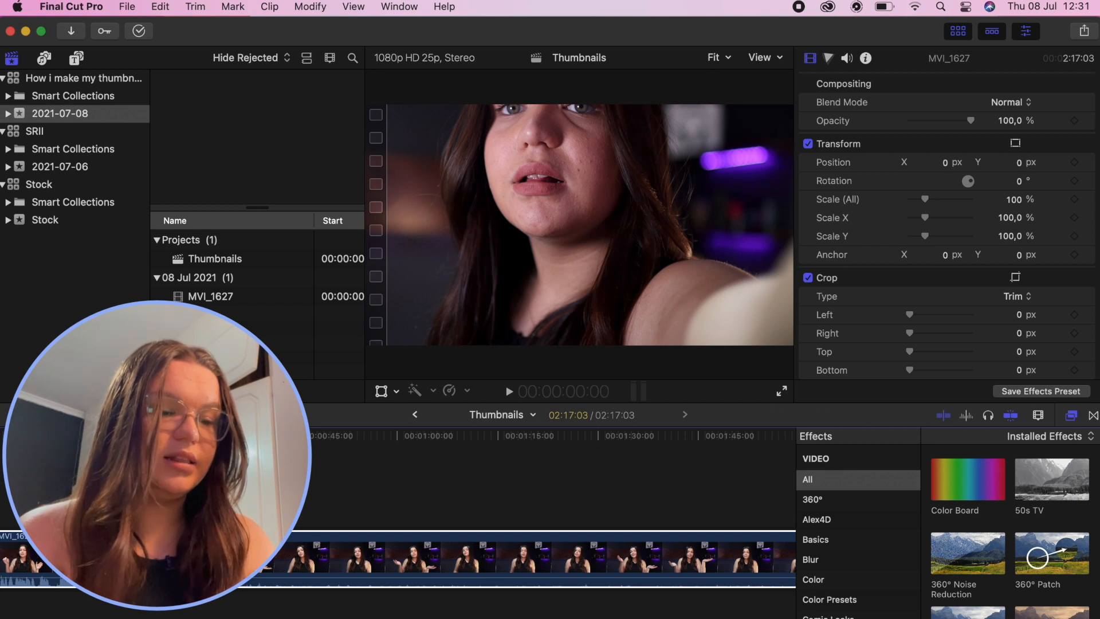
type("lut")
left_click_drag(974, 487, 570, 551)
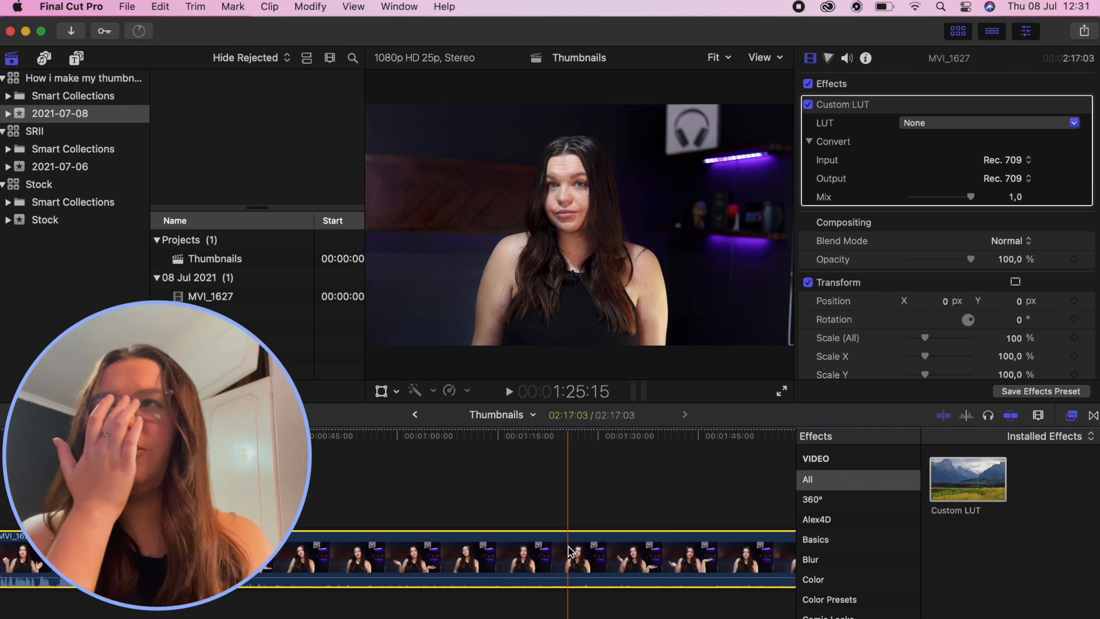
Set the clip's Custom LUT to Orange dolphin and lower its mix to 0.34.
left_click(971, 123)
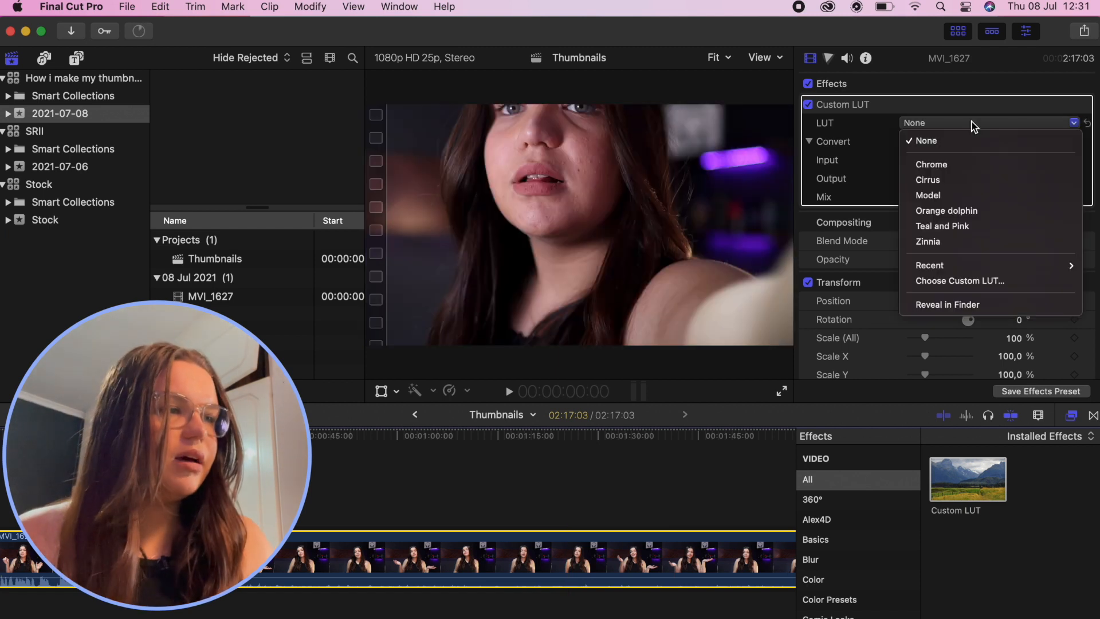
left_click(963, 212)
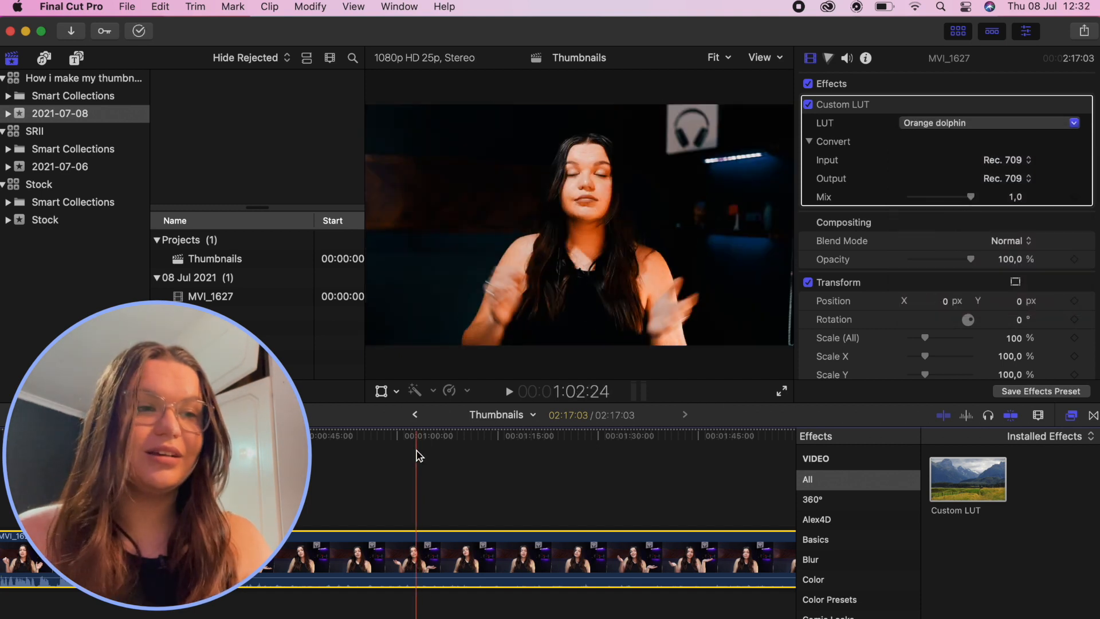
left_click(401, 454)
left_click(429, 559)
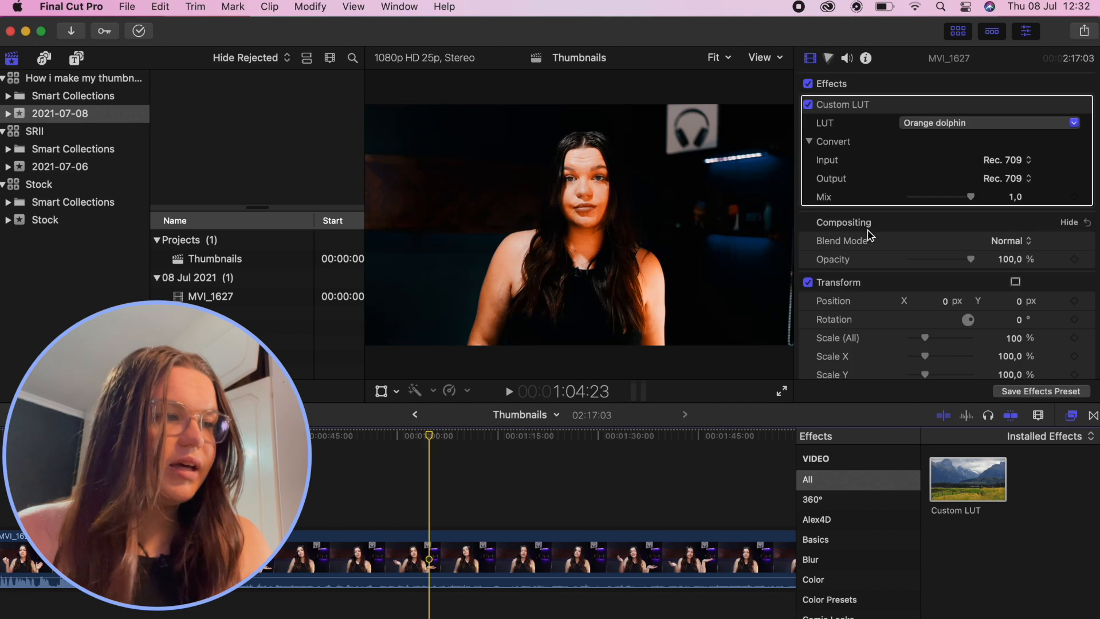
left_click_drag(971, 198, 825, 202)
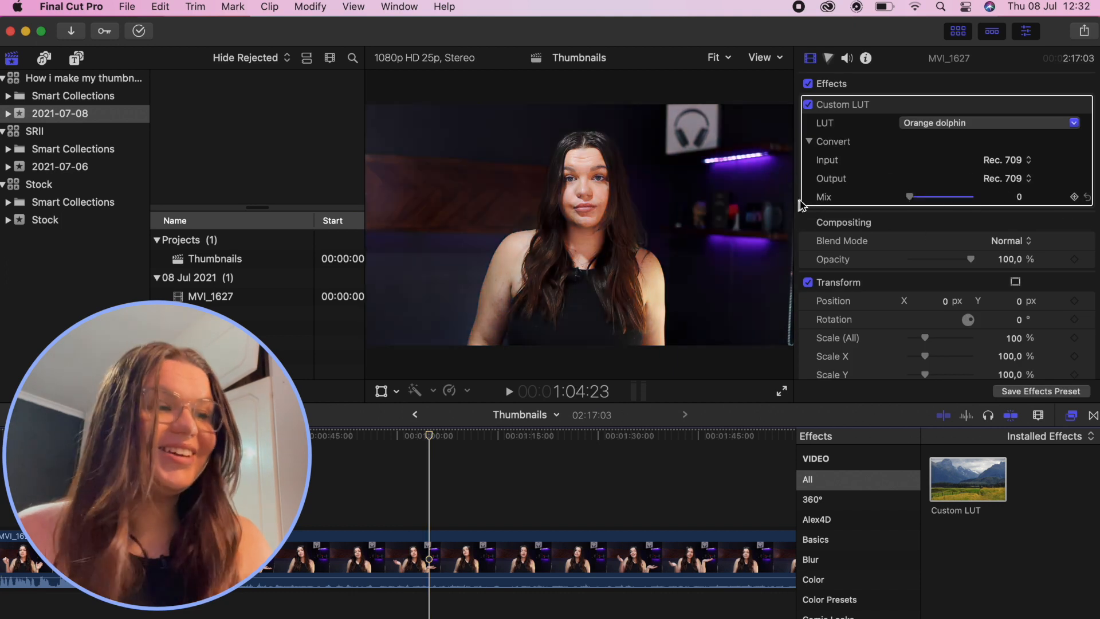
left_click_drag(912, 198, 933, 201)
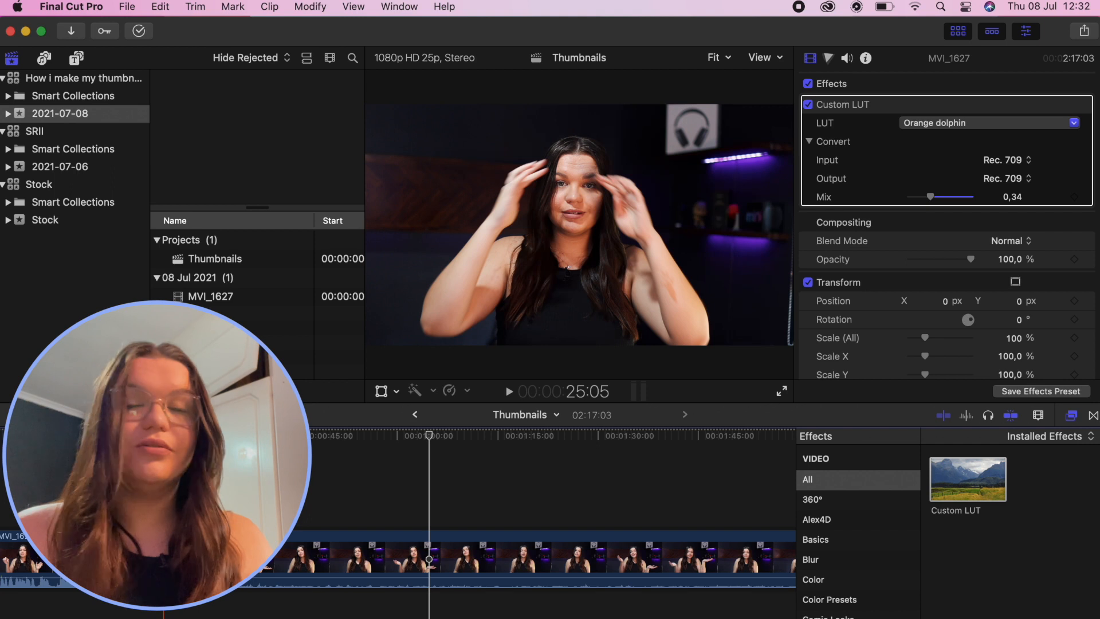
Skim through the MVI_1627 clip and place the playhead on a suitable pose for the thumbnail.
scroll(163, 556, "left", 2)
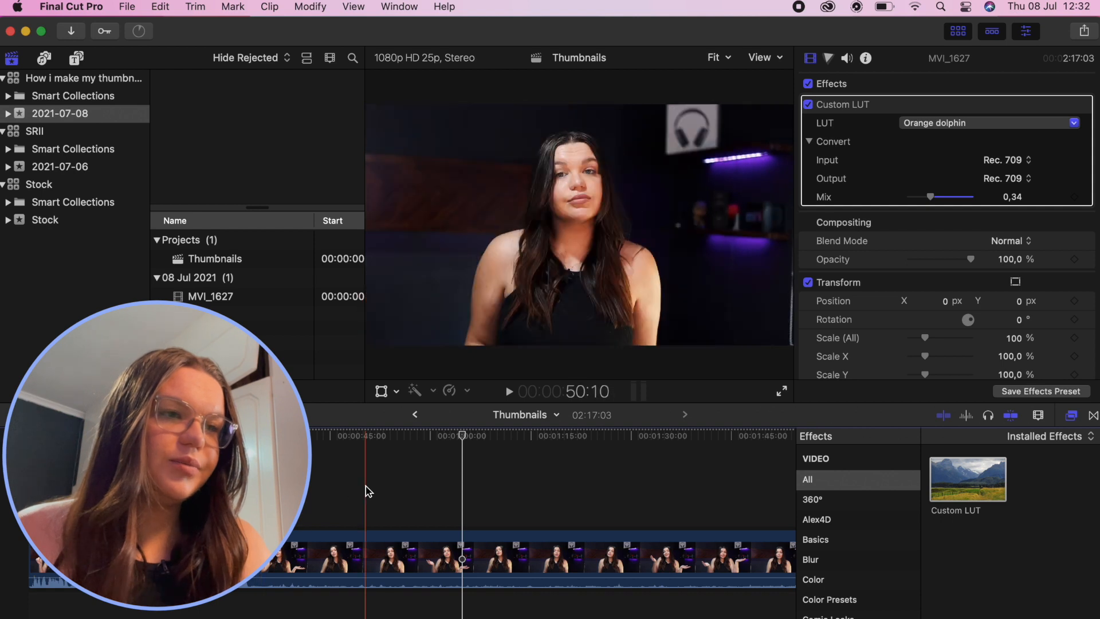
scroll(370, 493, "right", 10)
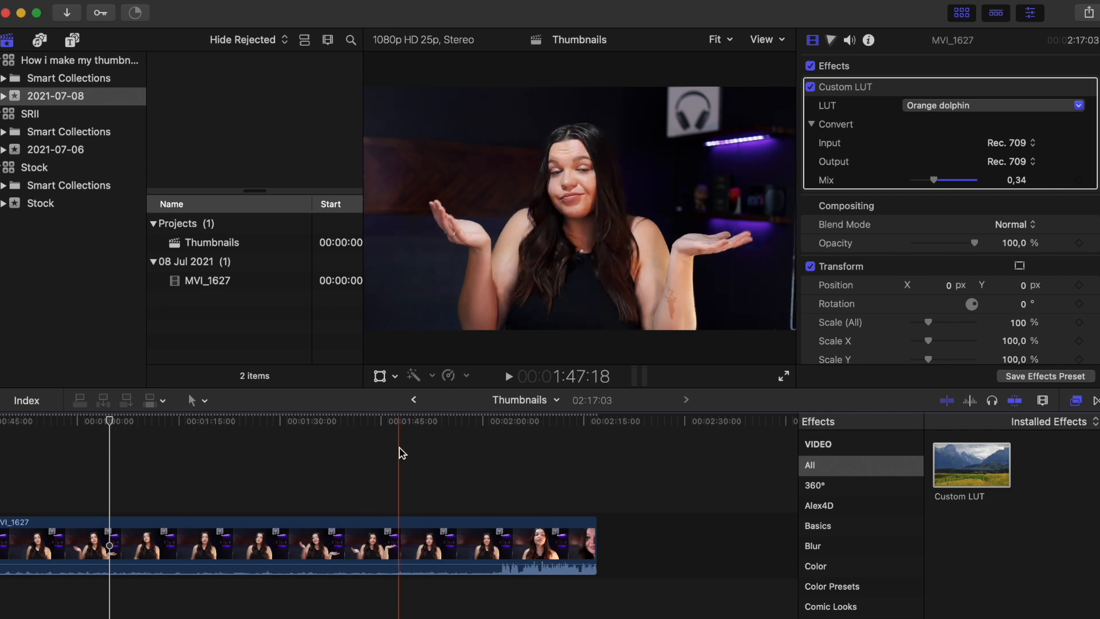
left_click(461, 450)
scroll(172, 459, "left", 5)
left_click(198, 455)
Export the current frame as a still image named "1" into the project folder.
left_click(1090, 11)
left_click(1003, 250)
key("Return")
left_click(553, 224)
double_click(542, 119)
type("1")
key("Return")
left_click(248, 494)
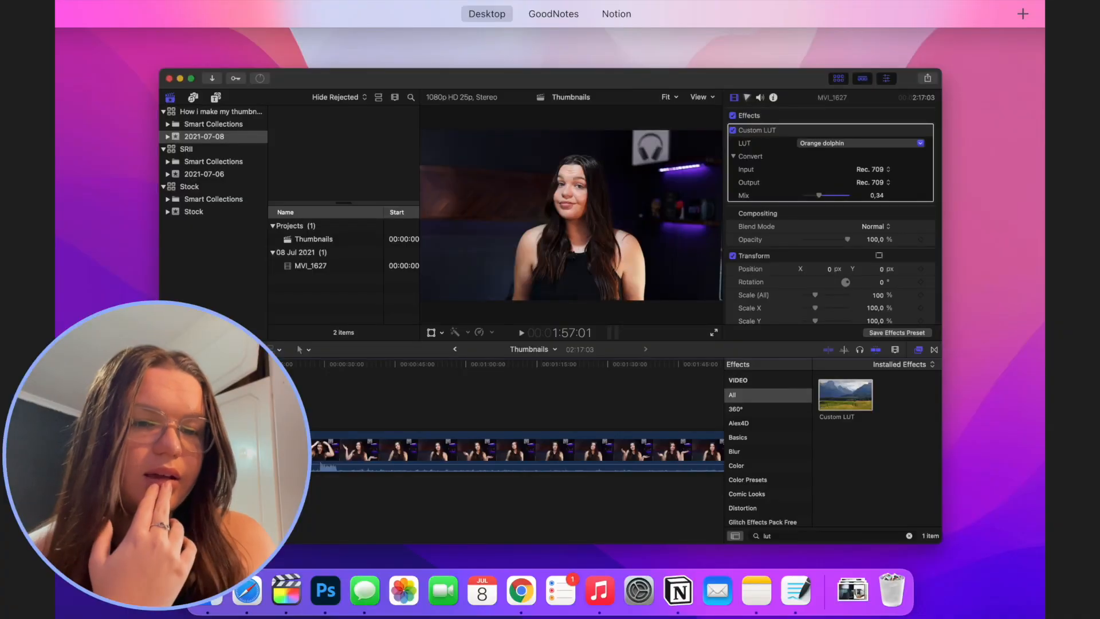
Switch to Finder and open the How i make my thumbnails folder inside Documents > Projects to view its images.
left_click(208, 591)
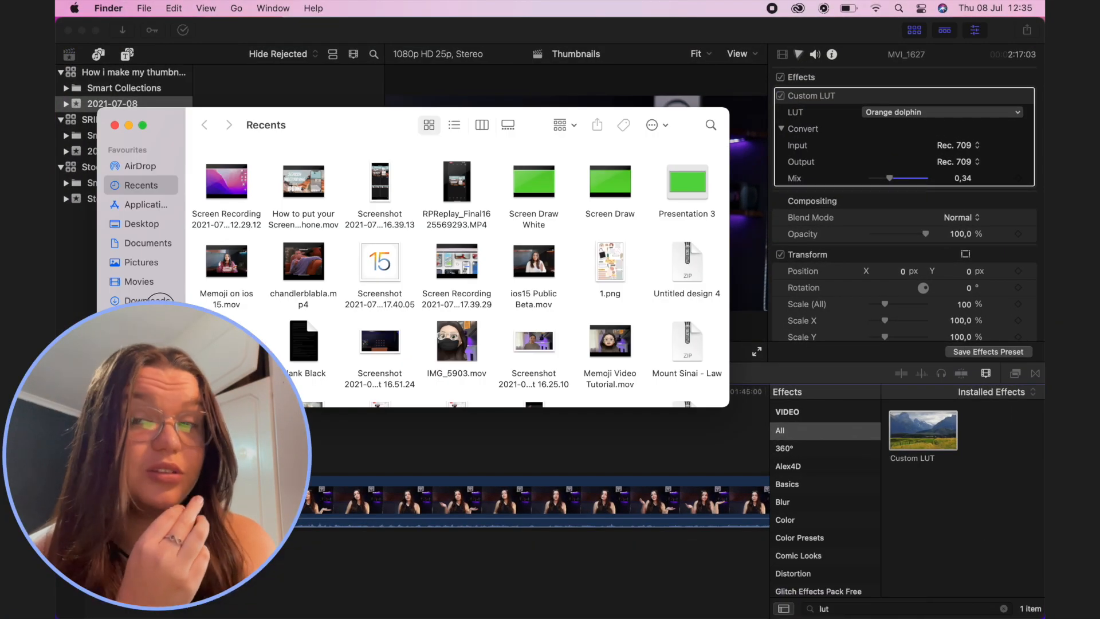
left_click(160, 299)
left_click(141, 225)
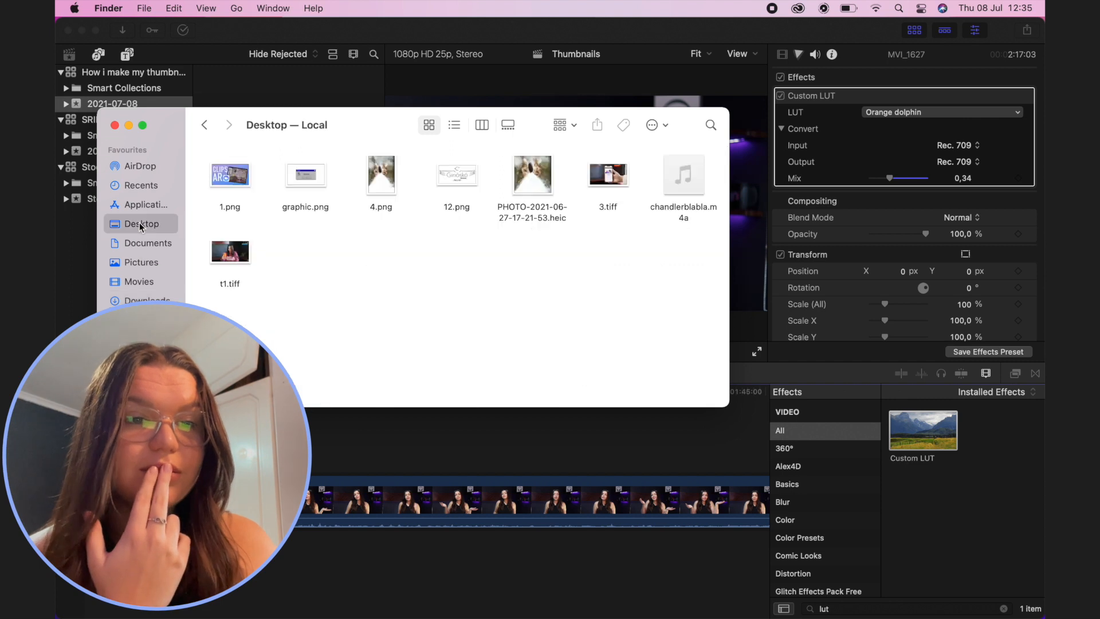
left_click(150, 245)
double_click(623, 178)
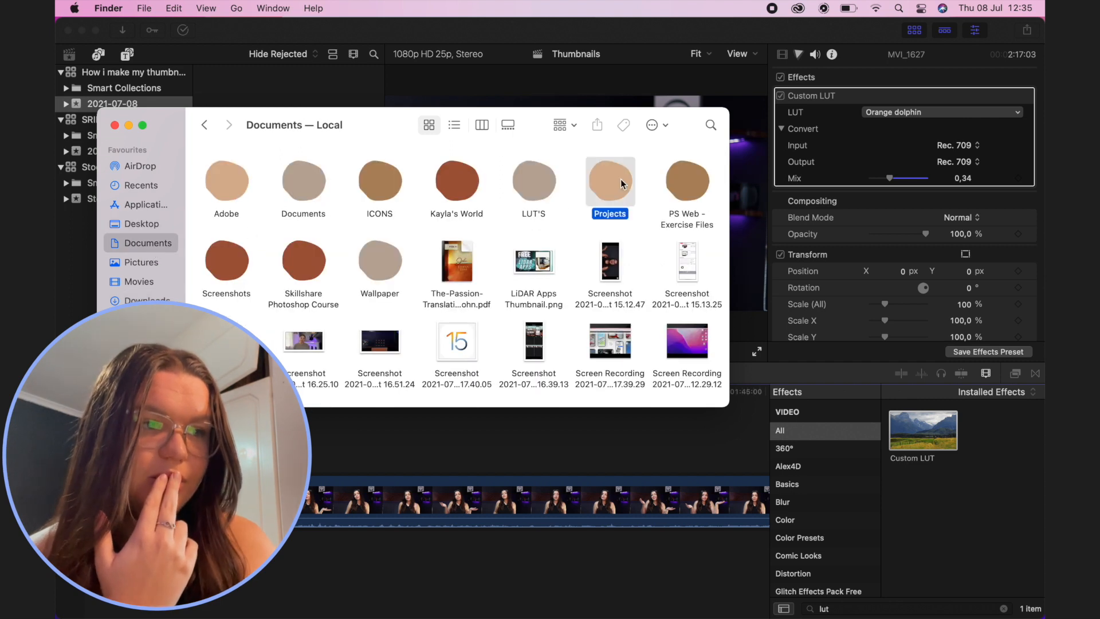
double_click(395, 192)
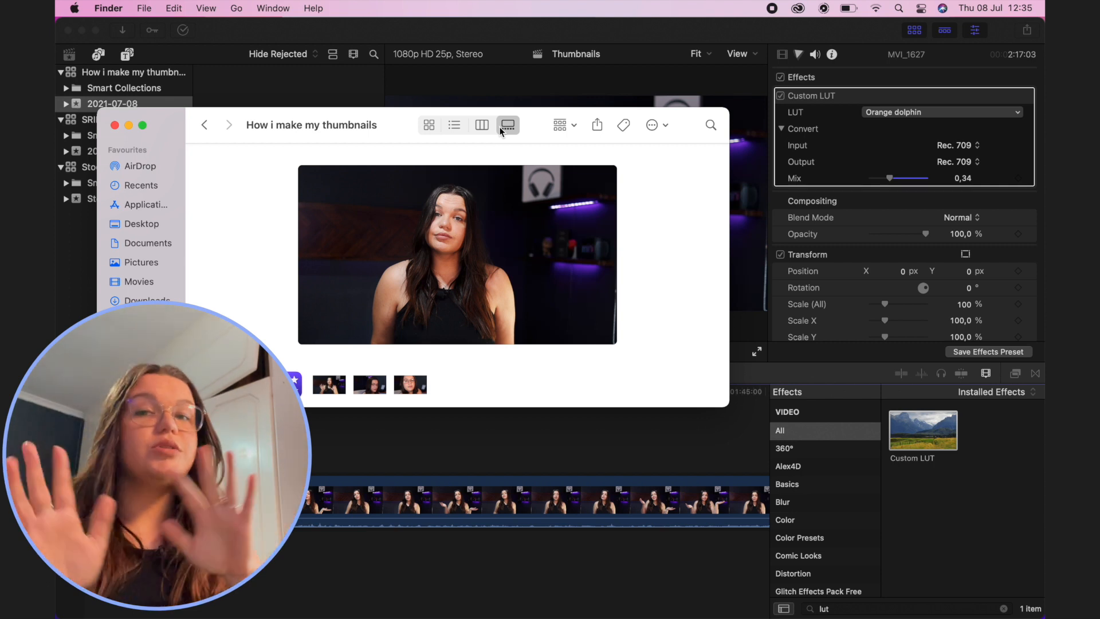
In Photoshop, look through the existing designs in the Thumbnails folder of the cloud documents.
scroll(188, 296, "down", 4)
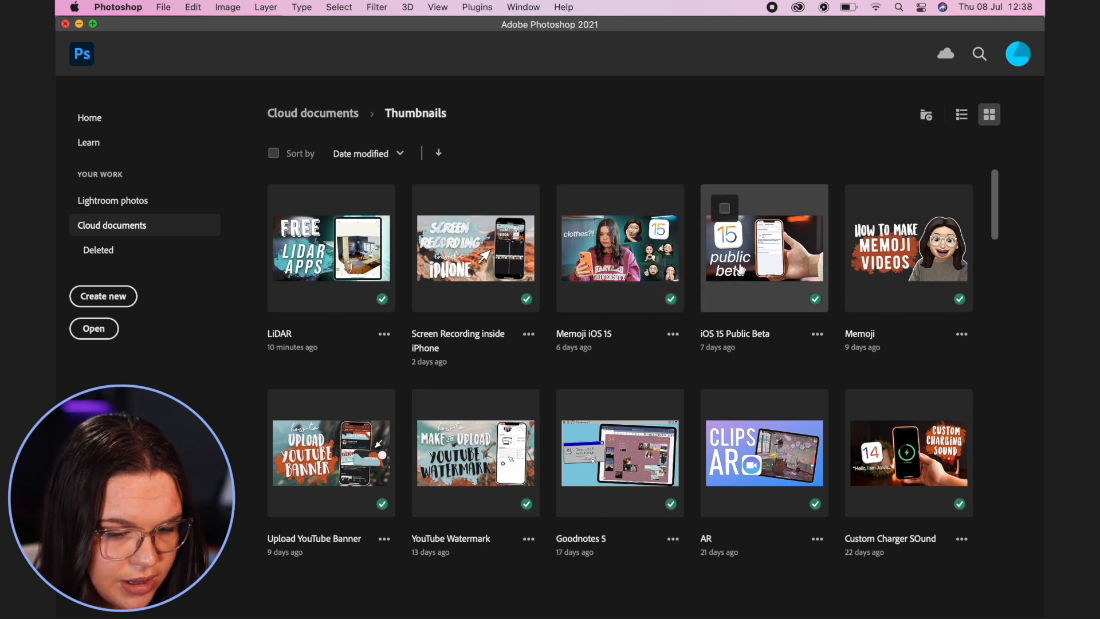
scroll(784, 358, "down", 3)
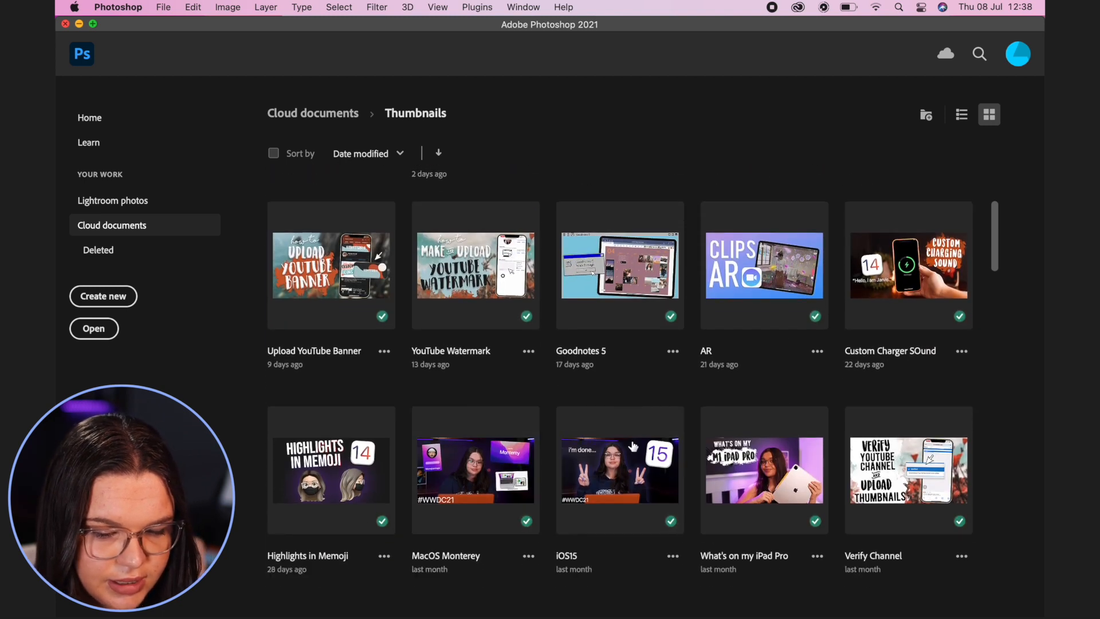
scroll(456, 441, "up", 3)
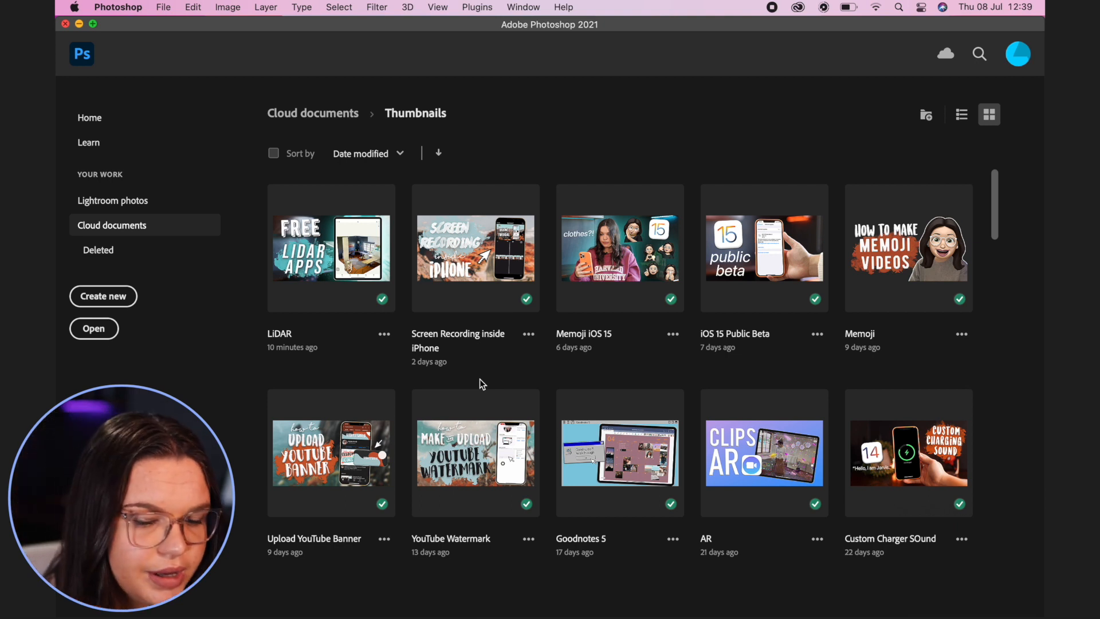
Open the Screen Recording inside iPhone thumbnail and hide all layers above the blurred Las Vegas landscape background.
left_click(481, 272)
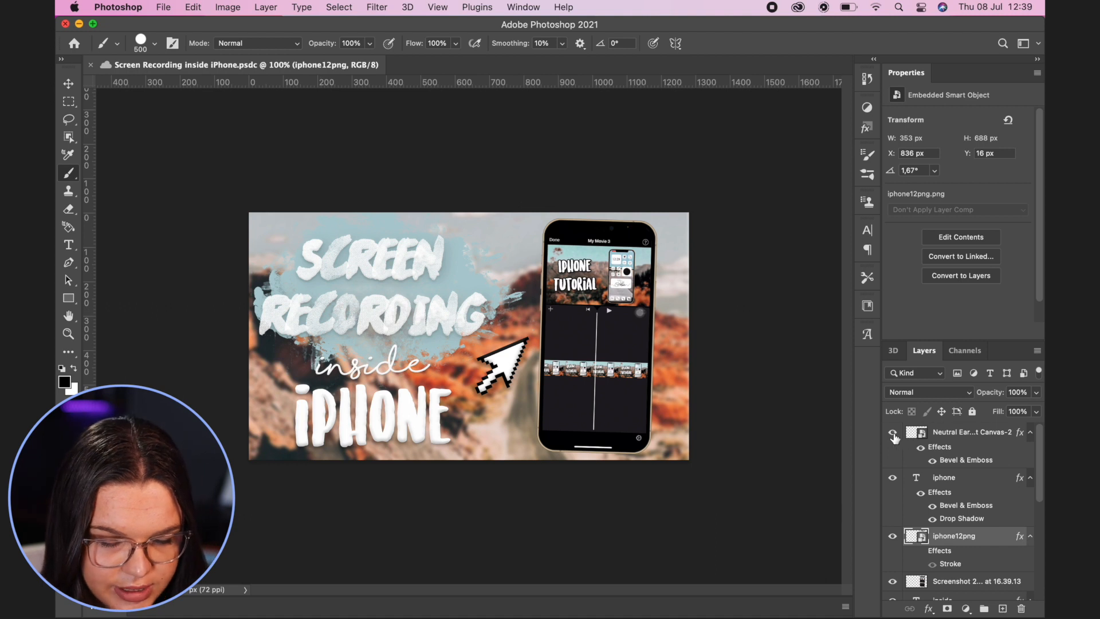
left_click(893, 433)
left_click(893, 478)
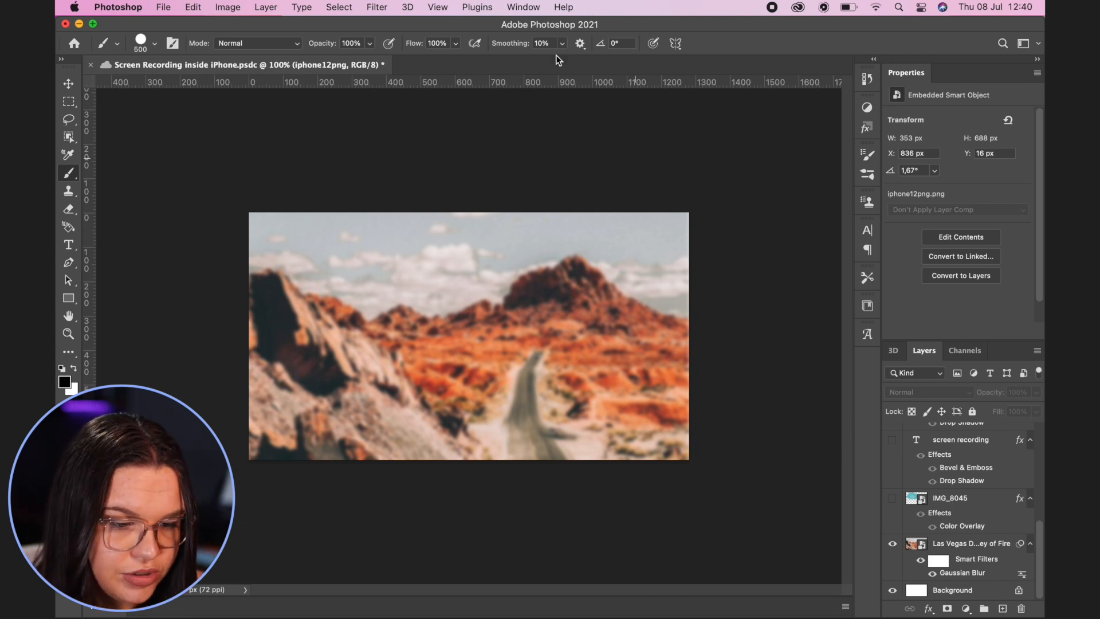
left_click(378, 7)
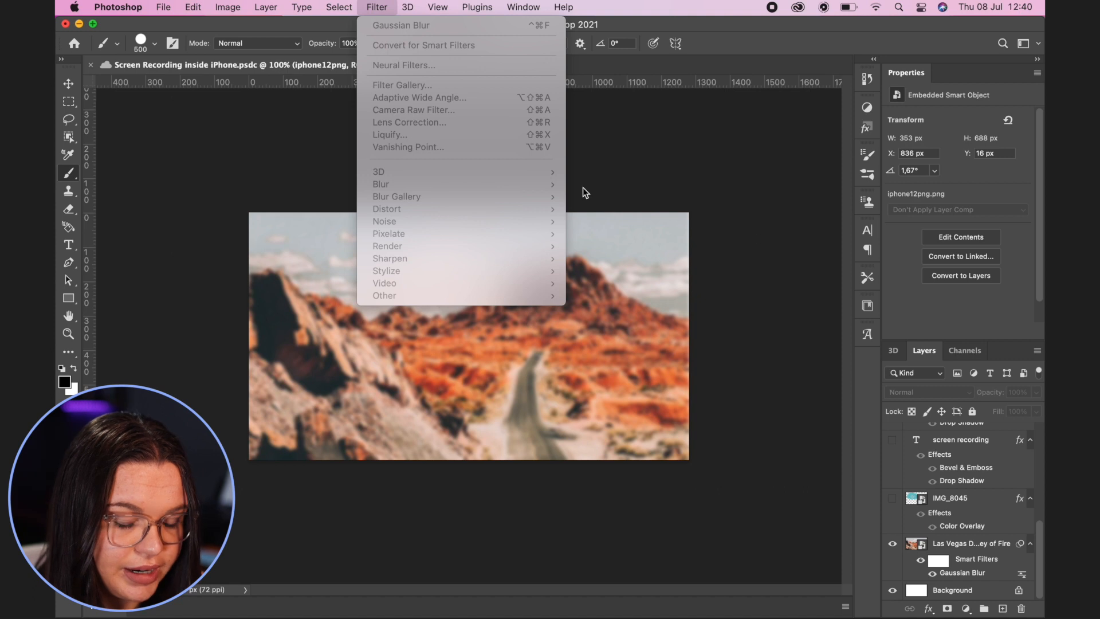
left_click(745, 248)
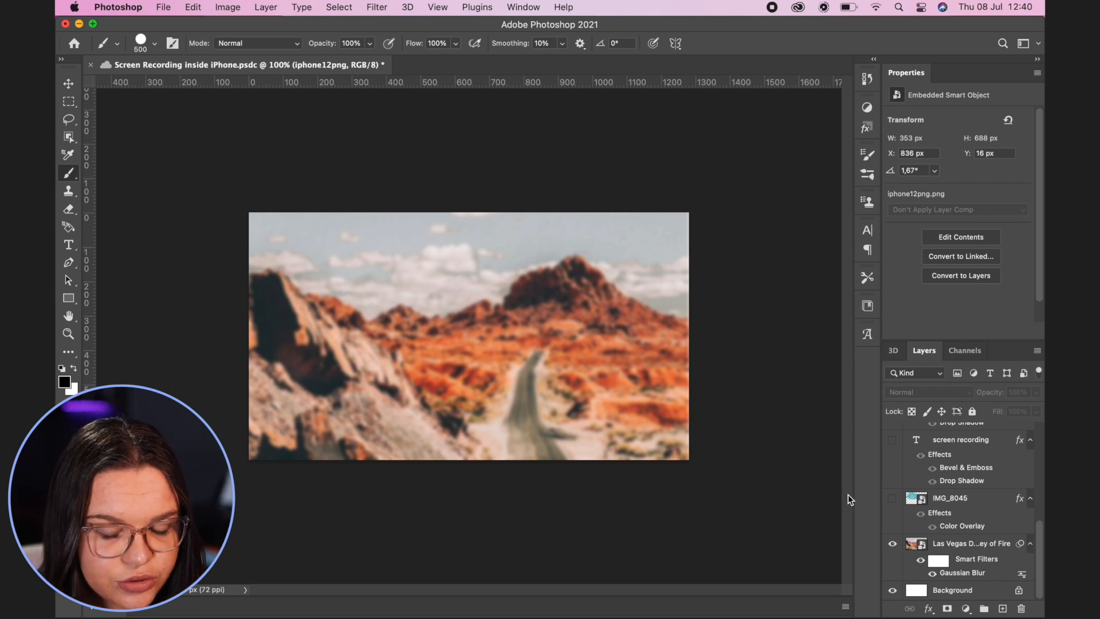
Make the screen recording, inside and iphone text layers visible again.
scroll(899, 462, "up", 2)
scroll(899, 462, "up", 3)
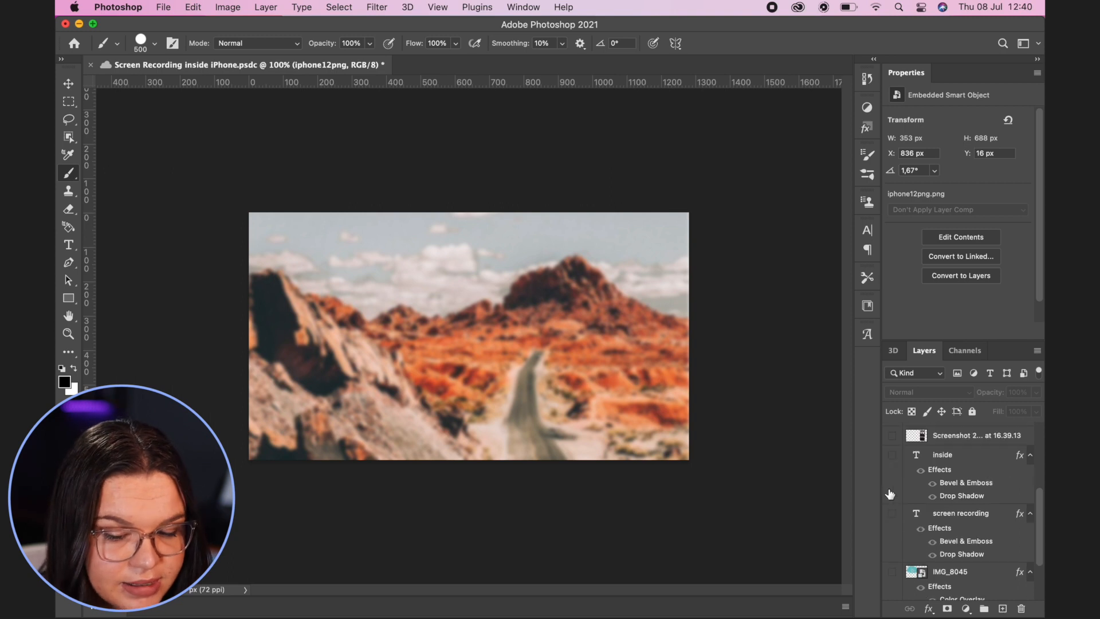
left_click(892, 514)
left_click(893, 455)
scroll(903, 458, "up", 5)
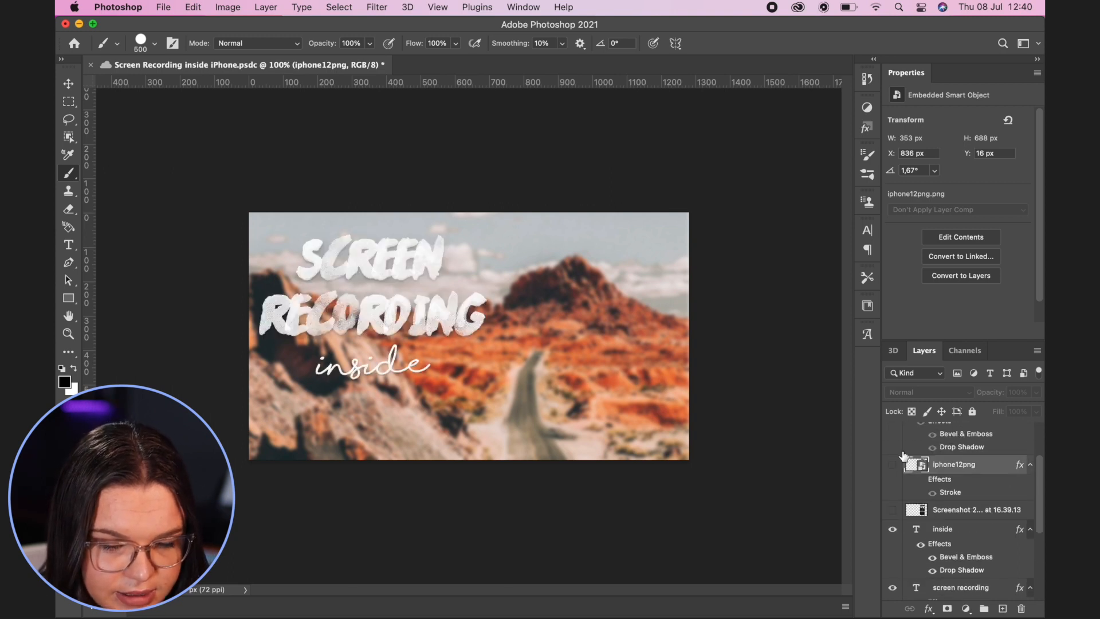
left_click(893, 444)
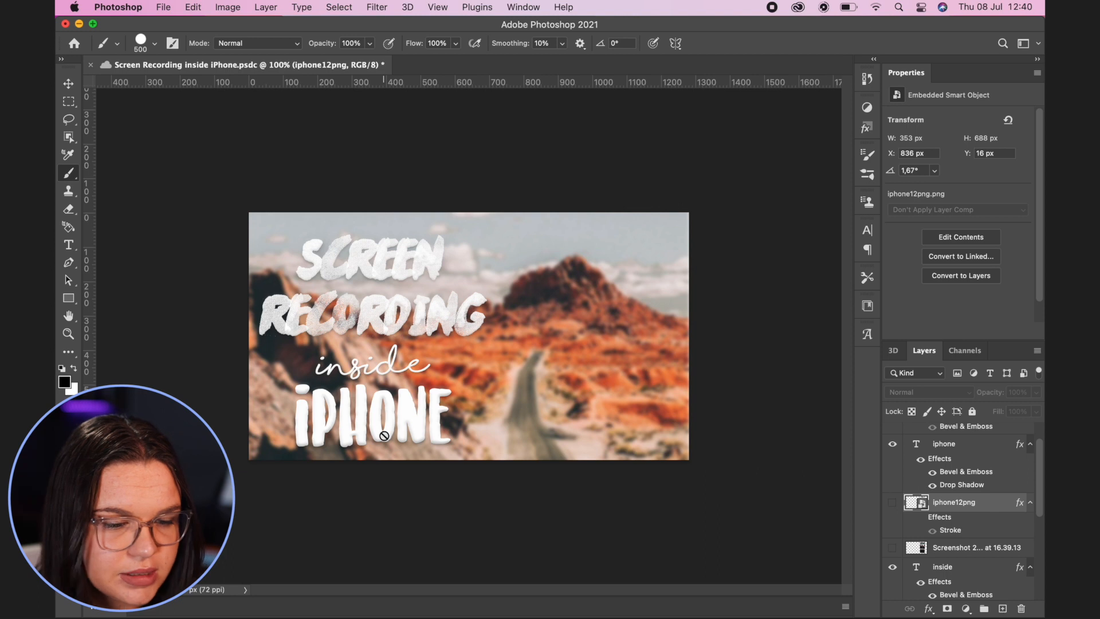
Select the inside text layer and then the screen recording text layer to examine their font settings.
left_click(165, 6)
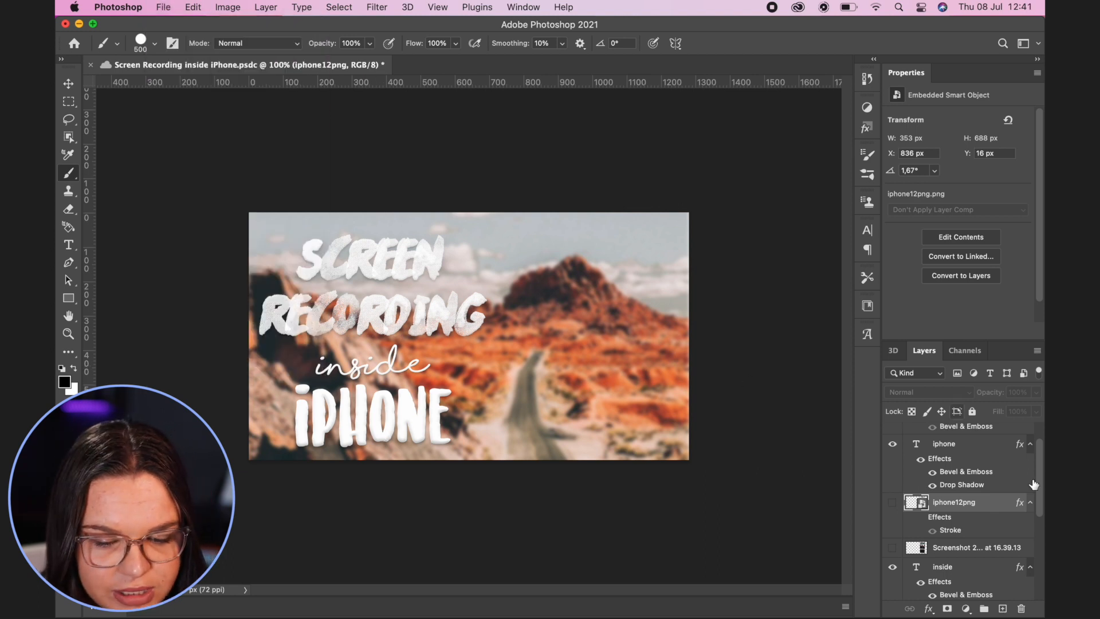
scroll(984, 492, "down", 3)
left_click(965, 508)
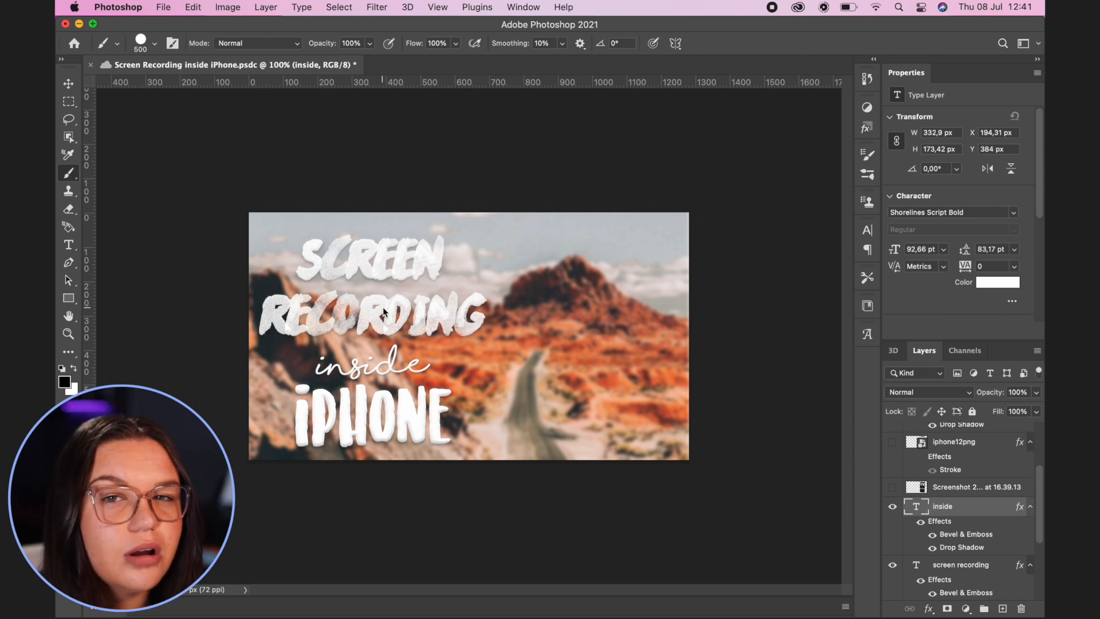
scroll(966, 548, "down", 3)
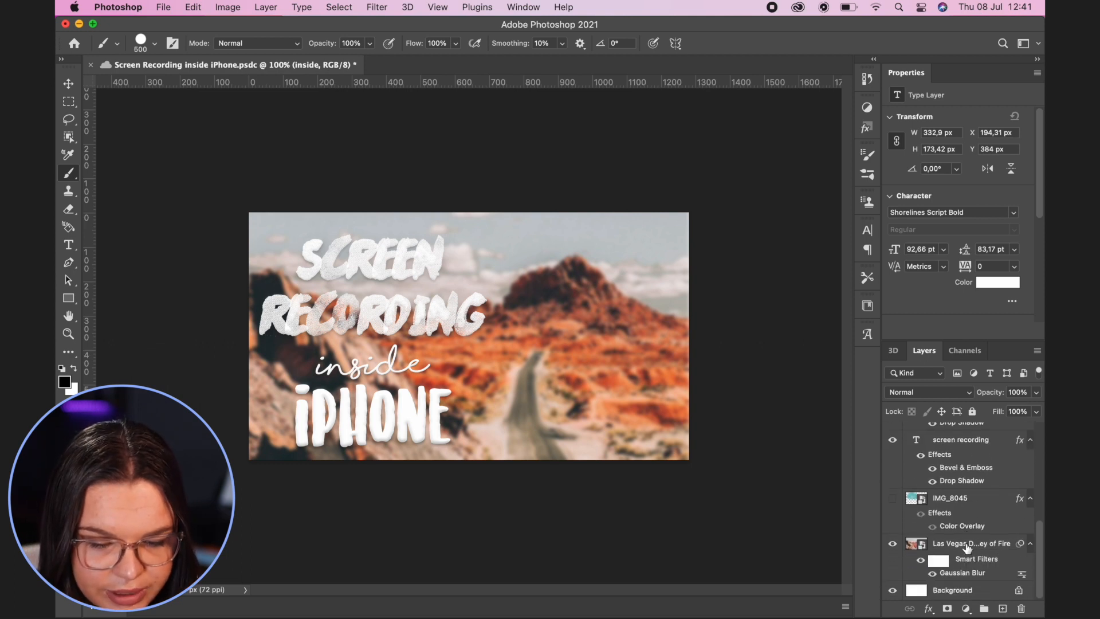
left_click(962, 439)
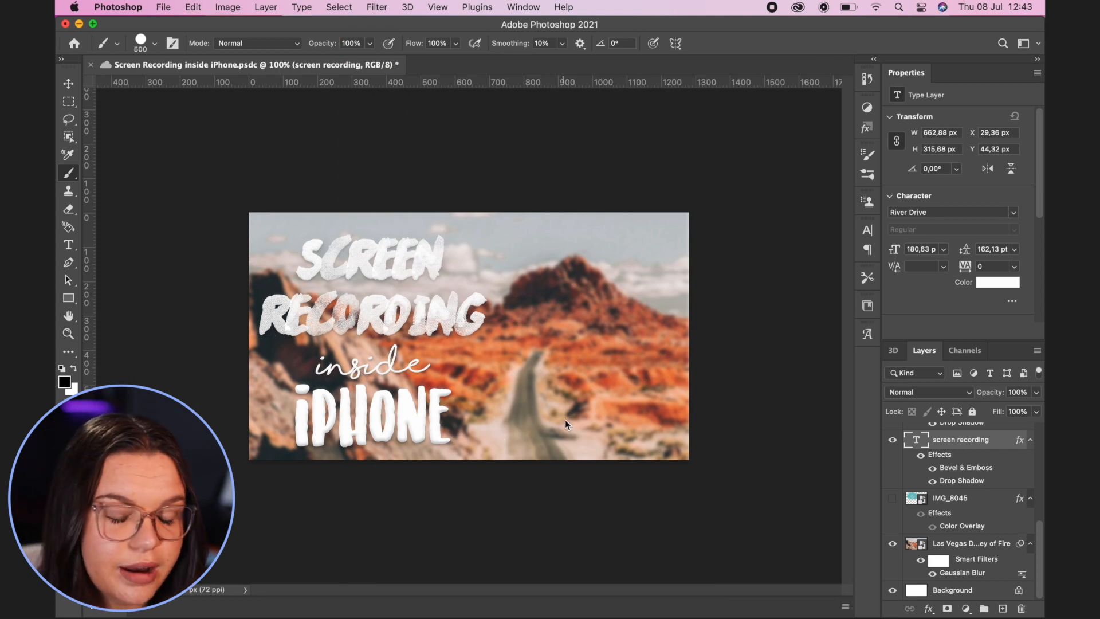
Show the IMG_8045 paint splash layer behind the screen recording title.
scroll(928, 458, "up", 3)
scroll(941, 480, "down", 3)
scroll(940, 480, "up", 5)
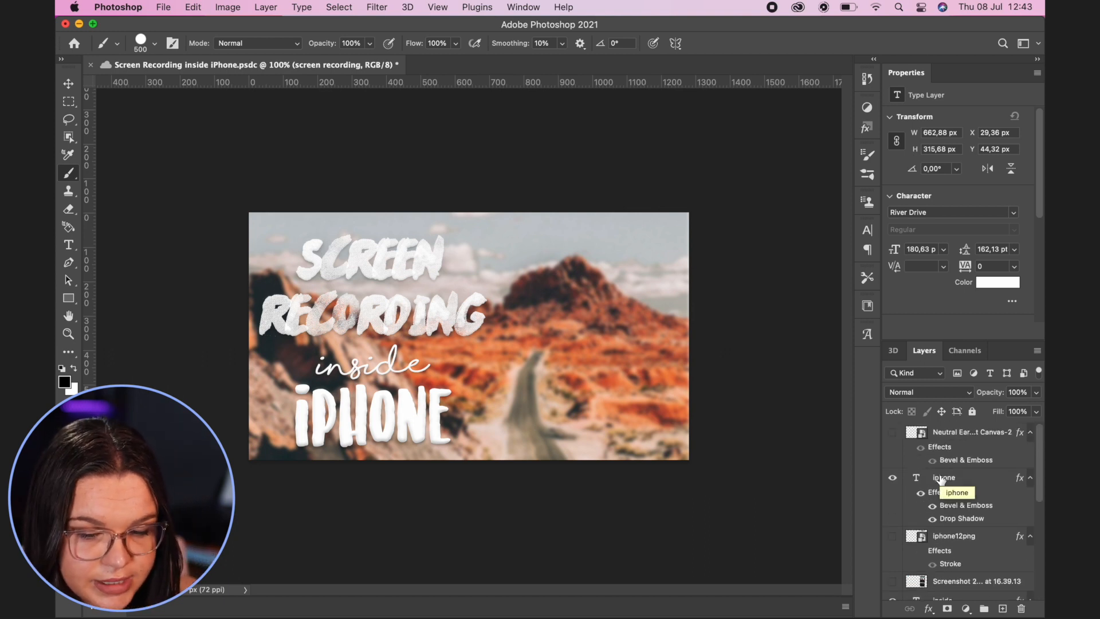
scroll(968, 499, "down", 3)
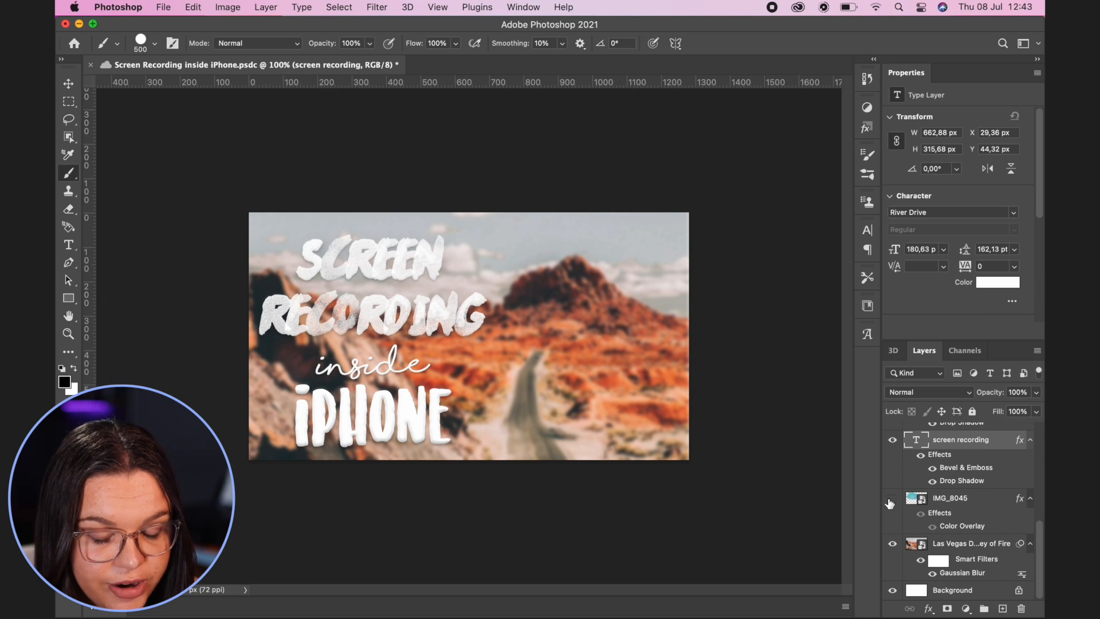
left_click(892, 498)
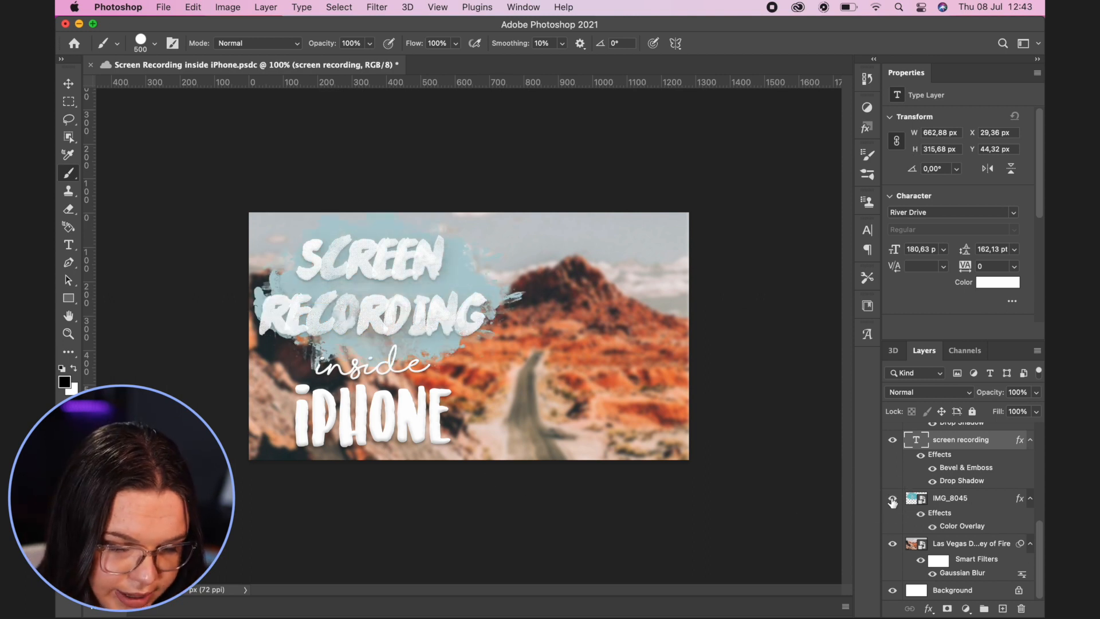
Browse the brush-stroke images in the Paint folder of the file placement dialog, then close it without placing anything.
scroll(437, 188, "down", 5)
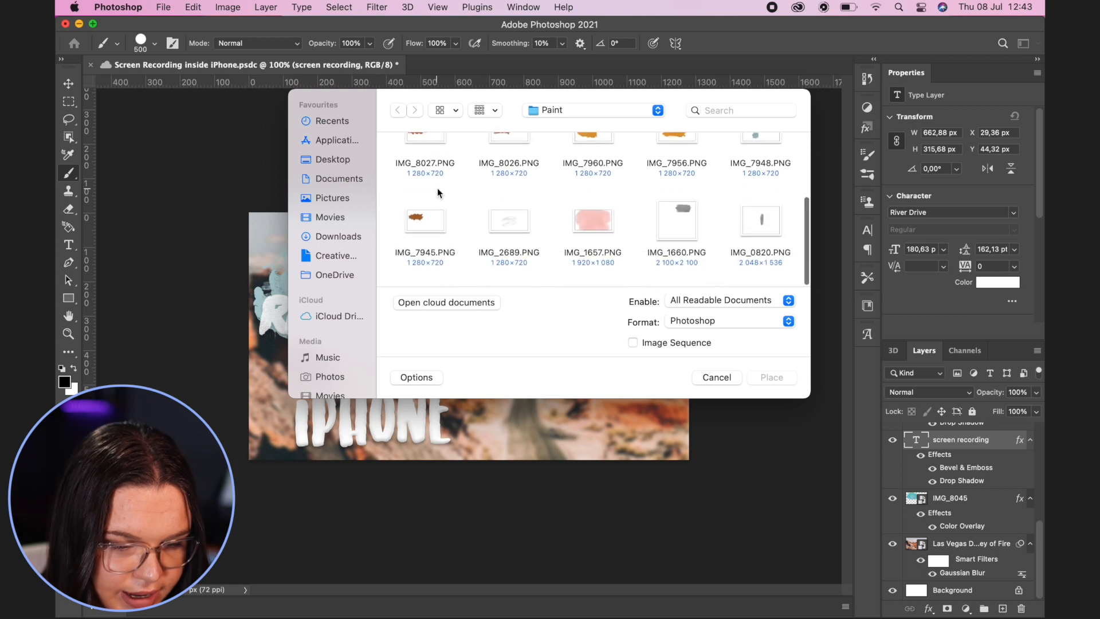
scroll(438, 188, "up", 10)
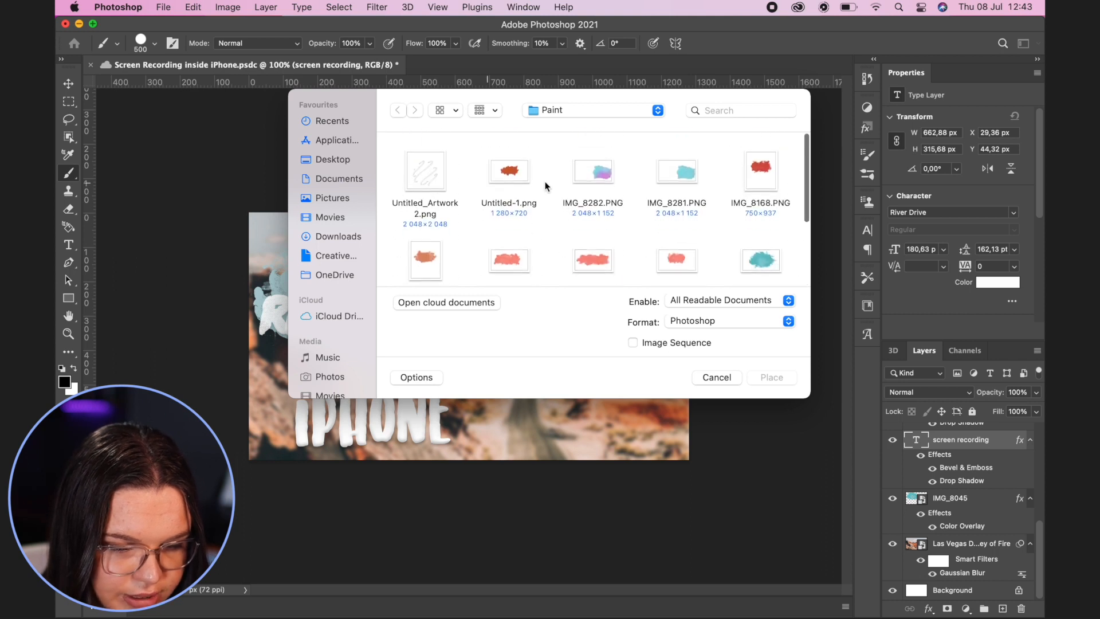
scroll(594, 279, "down", 3)
scroll(595, 279, "up", 5)
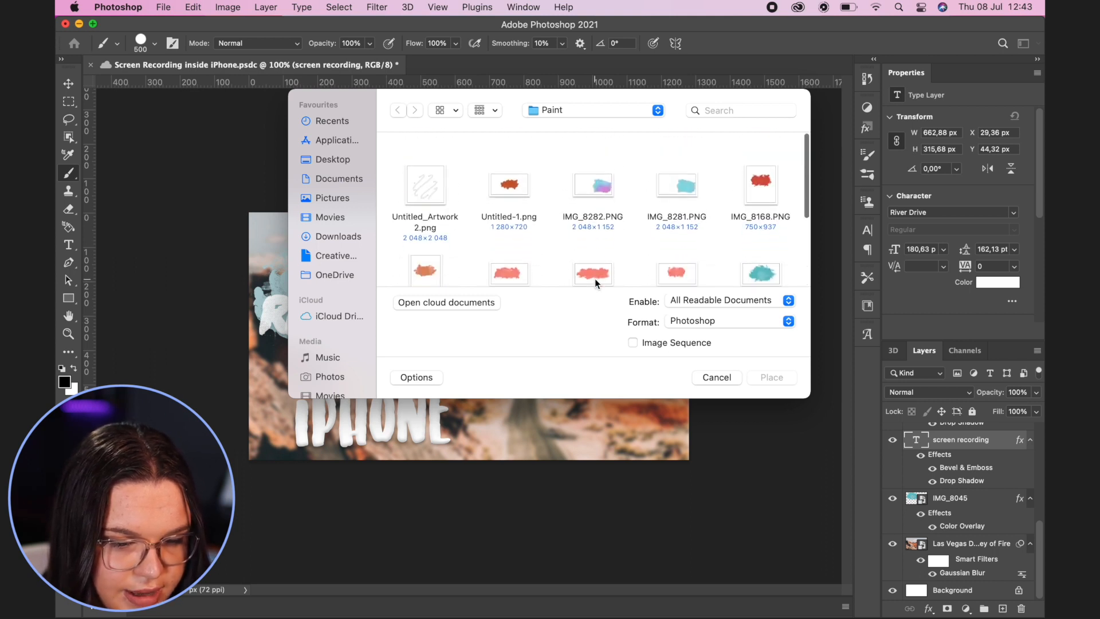
key("Escape")
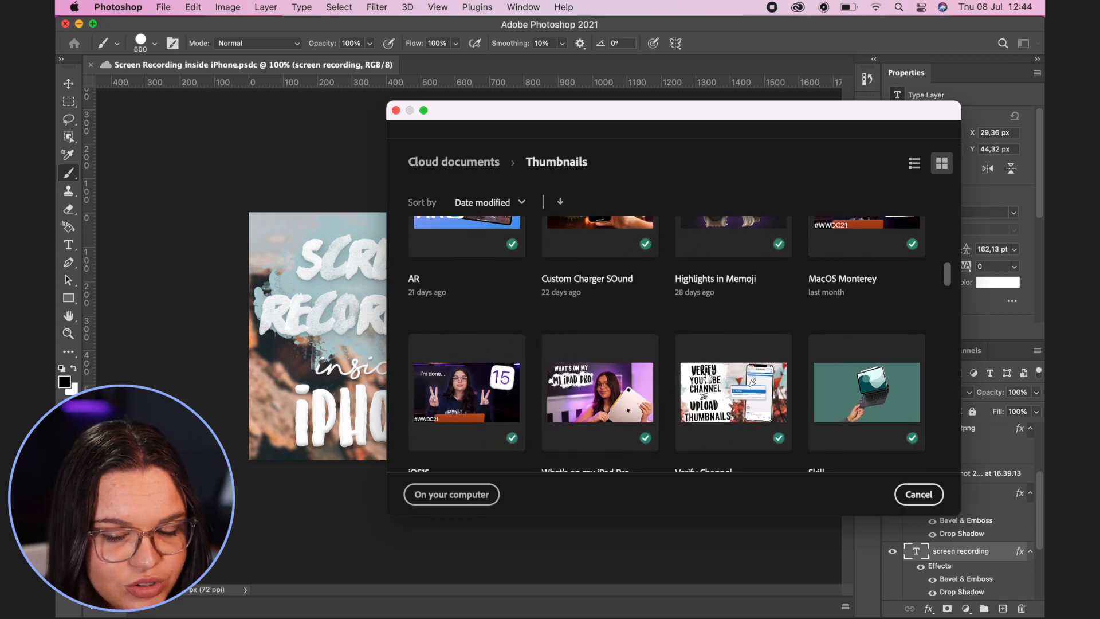
left_click(920, 498)
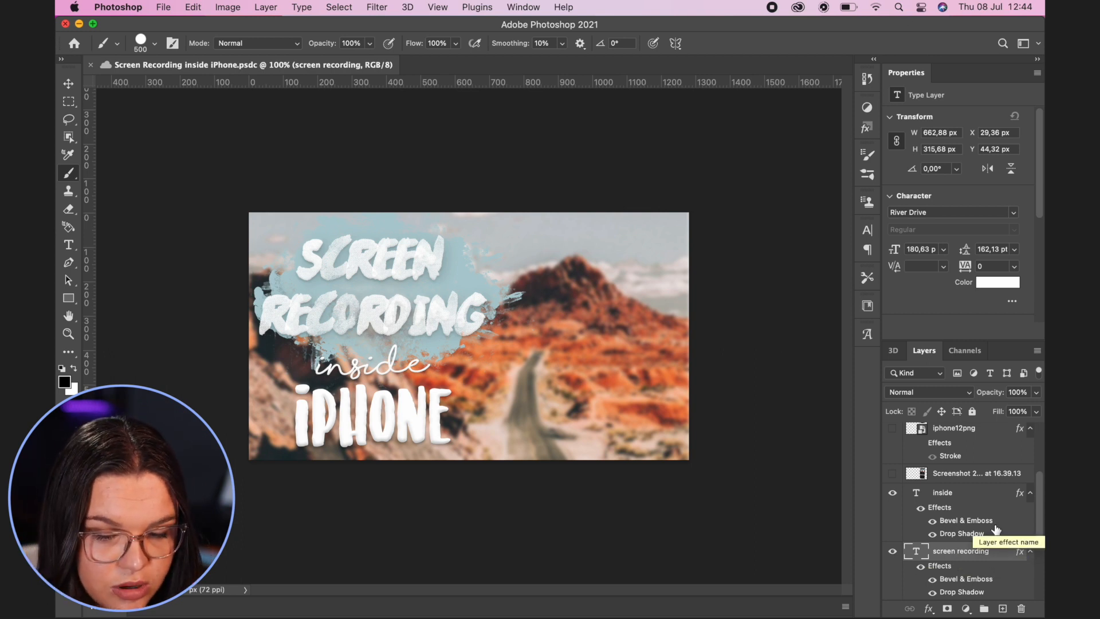
Show the phone screenshot, the iphone12png frame and the arrow cursor layers again to complete the thumbnail.
scroll(980, 533, "up", 3)
left_click(895, 542)
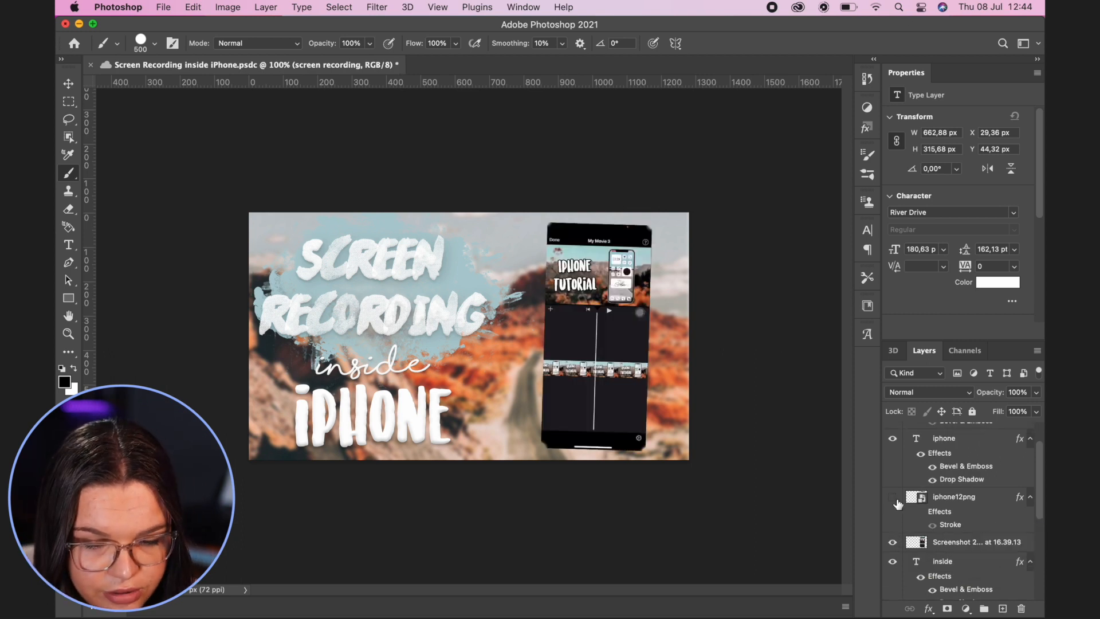
scroll(898, 541, "up", 1)
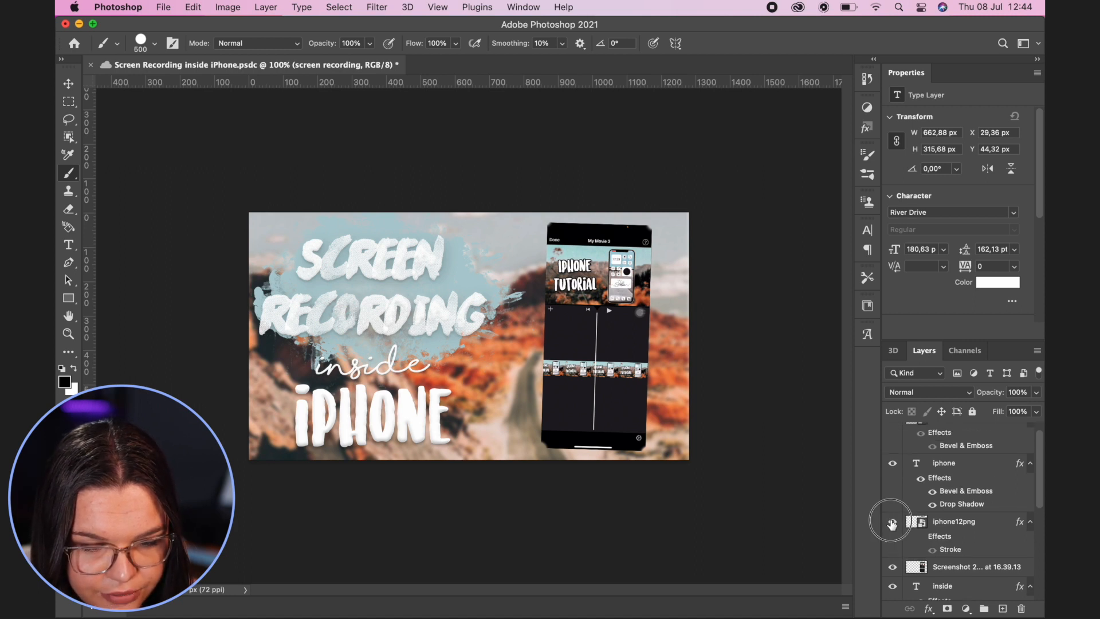
left_click(892, 522)
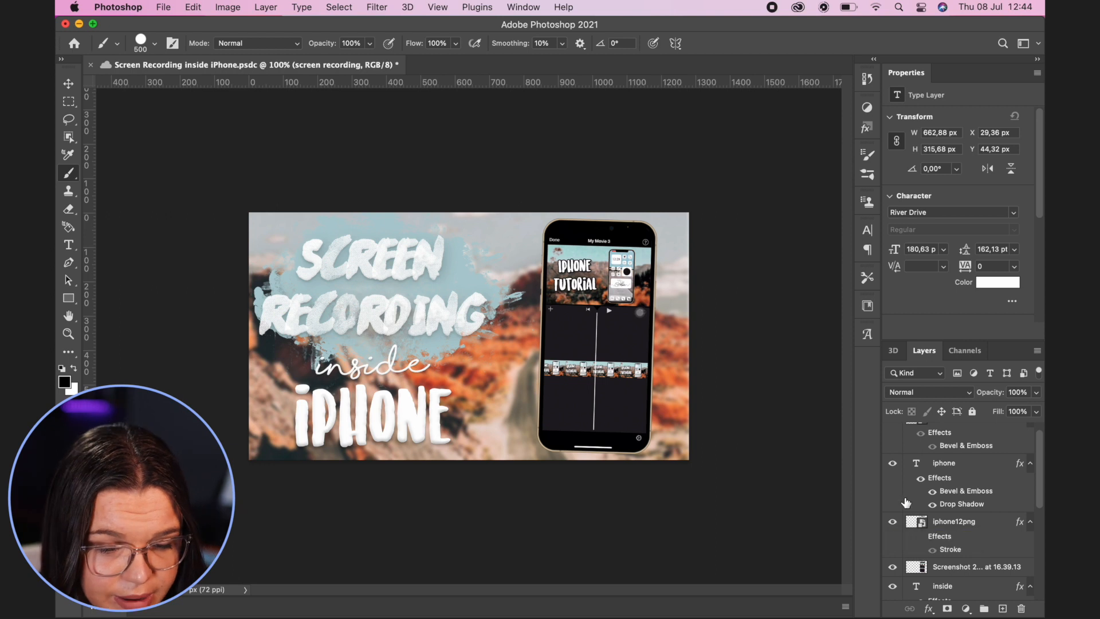
scroll(899, 501, "up", 1)
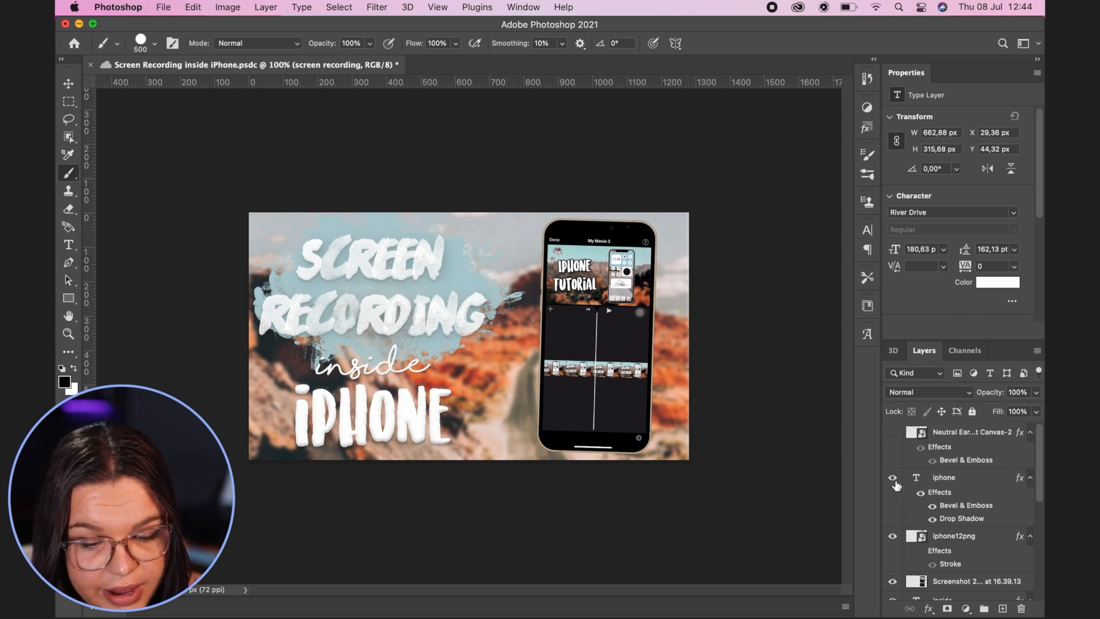
left_click(892, 432)
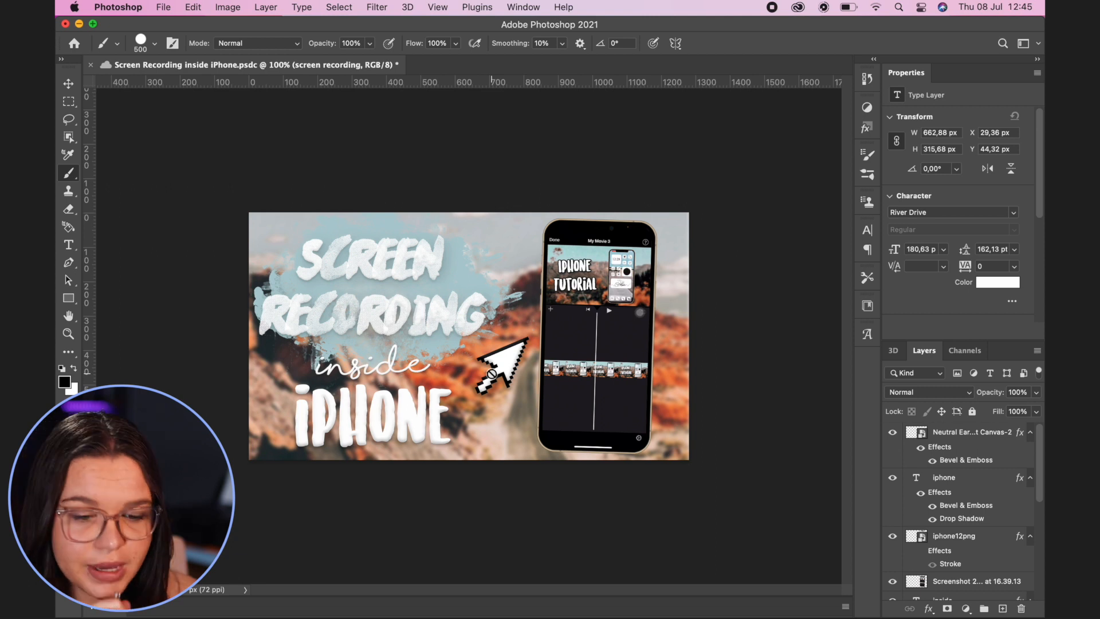
Return to the home screen and create a new 1280 x 720 px document at 72 ppi with a white background.
left_click(73, 43)
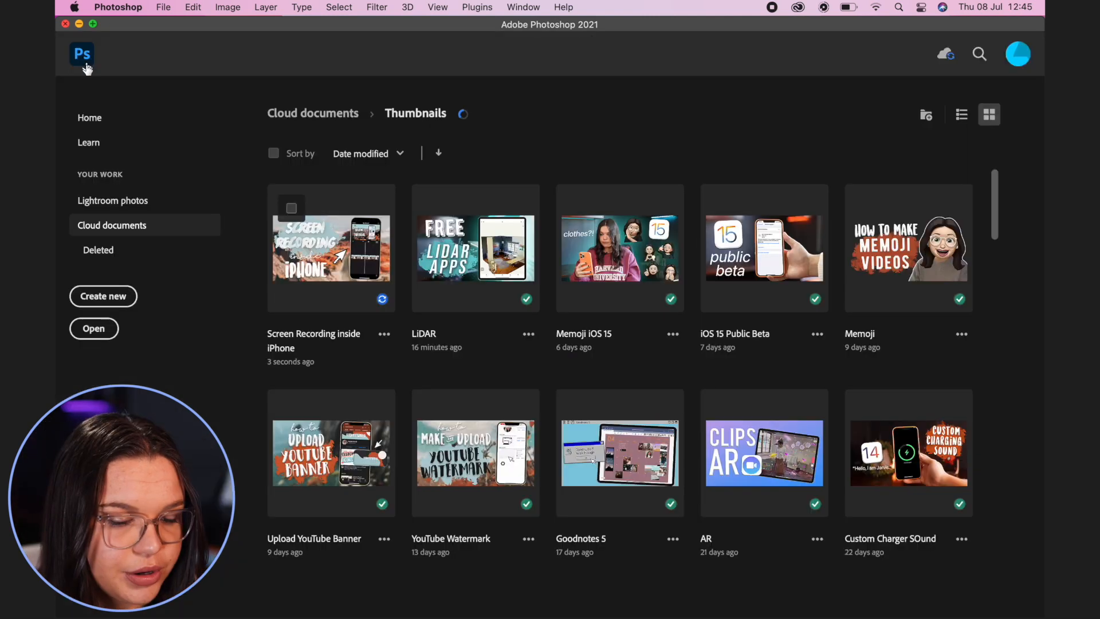
left_click(104, 299)
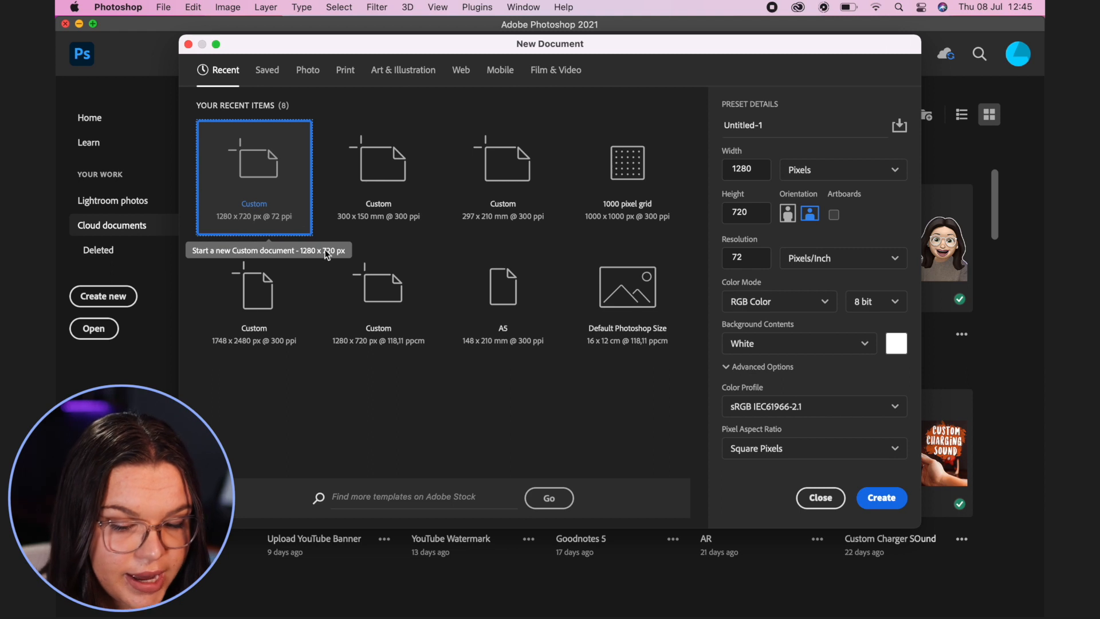
left_click(864, 506)
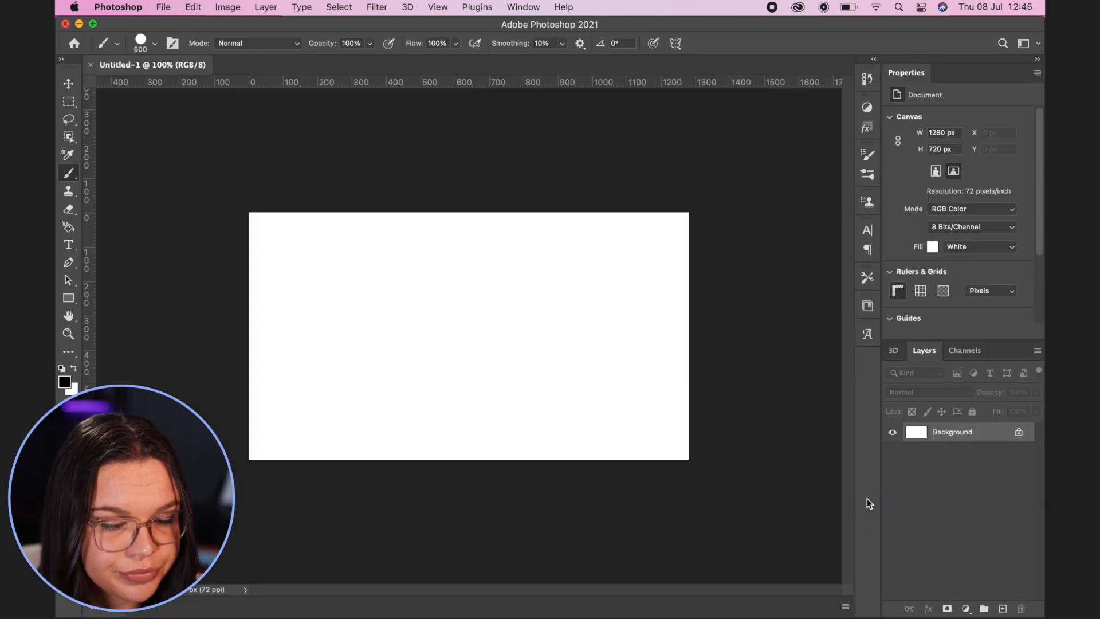
scroll(618, 336, "up", 3)
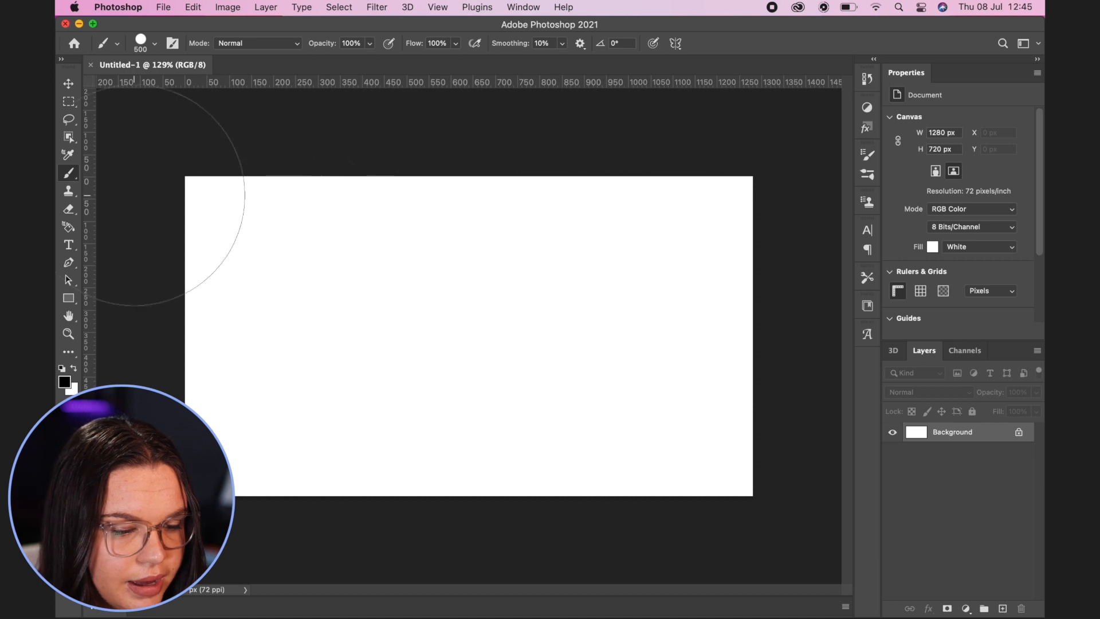
Place the still images 1 and 2 from the Projects folder in Documents into the new document as separate layers.
left_click(68, 83)
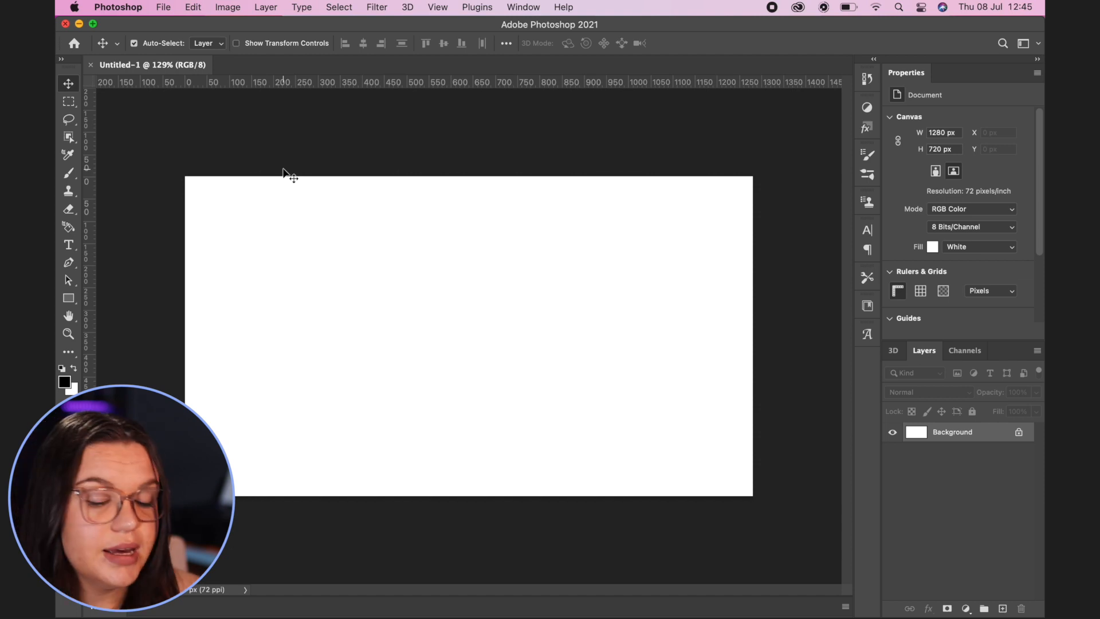
key("super+o")
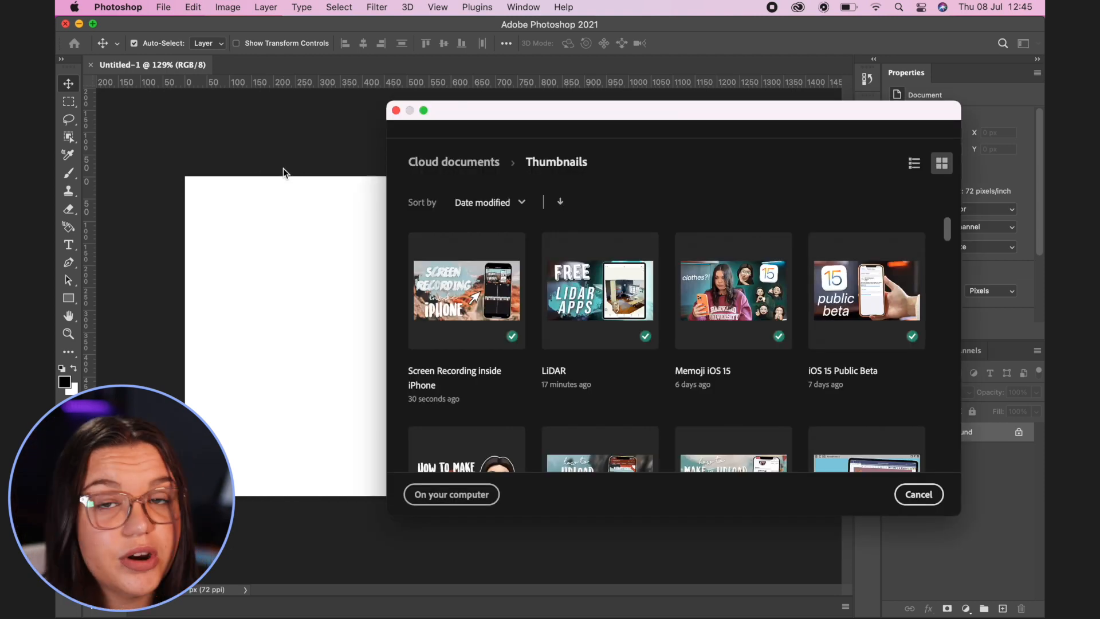
left_click(473, 500)
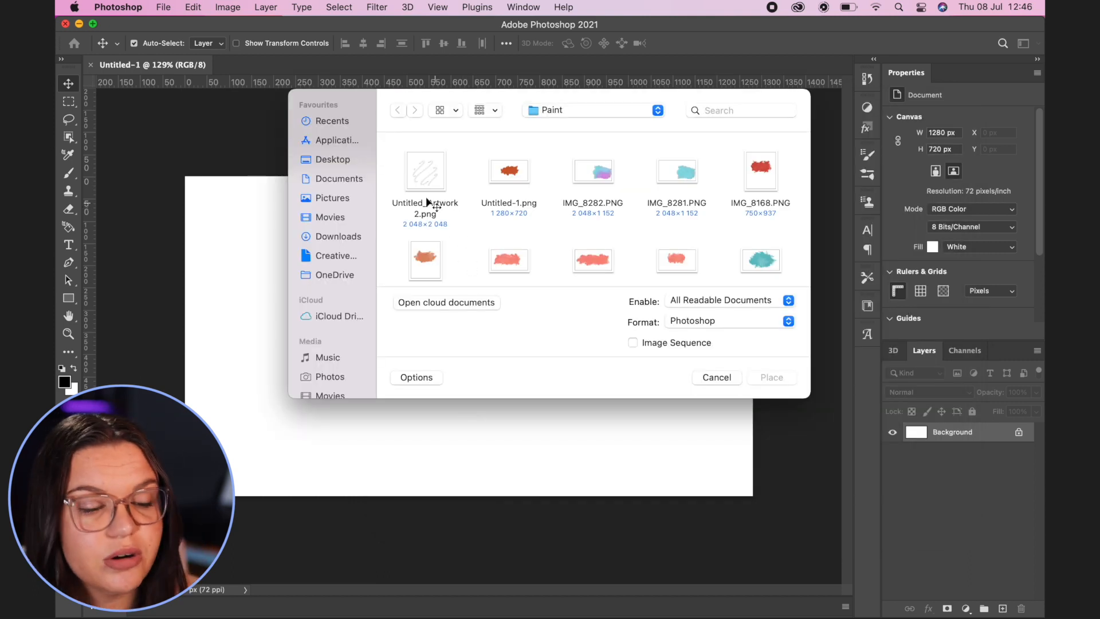
left_click(328, 177)
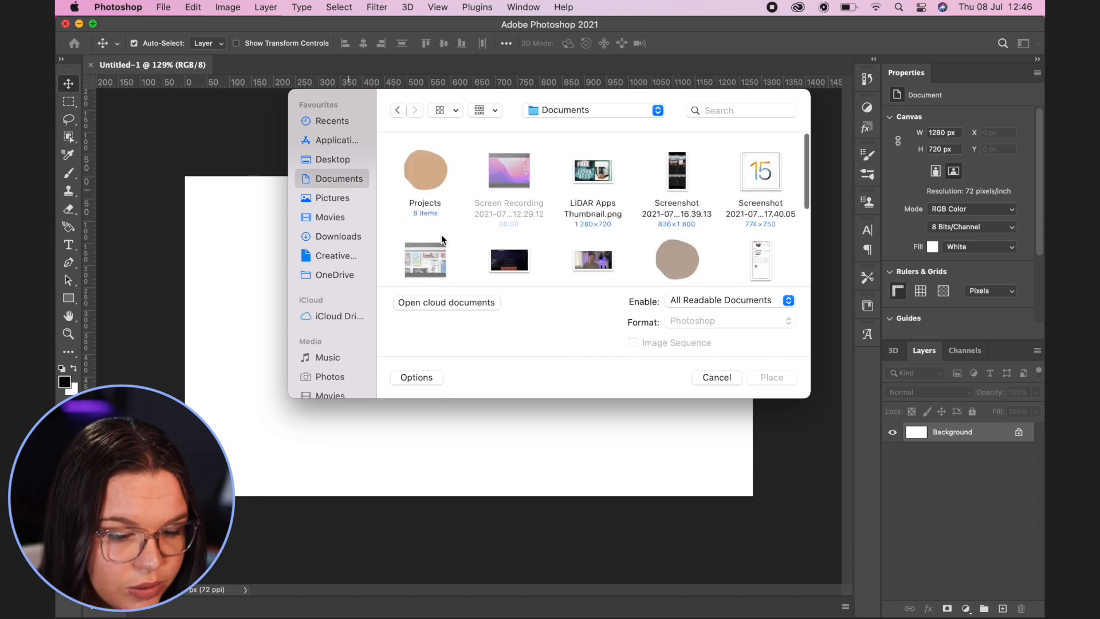
double_click(412, 178)
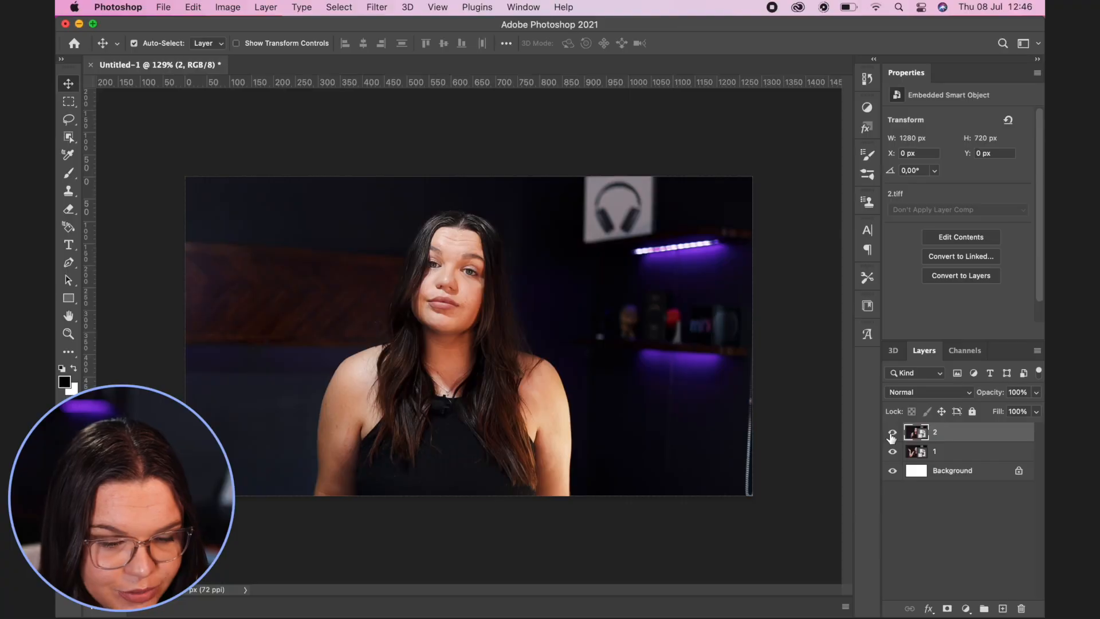
Compare the two stills by toggling layer 2's visibility, leave layer 2 hidden and select layer 1.
left_click(891, 435)
left_click(891, 436)
left_click(890, 436)
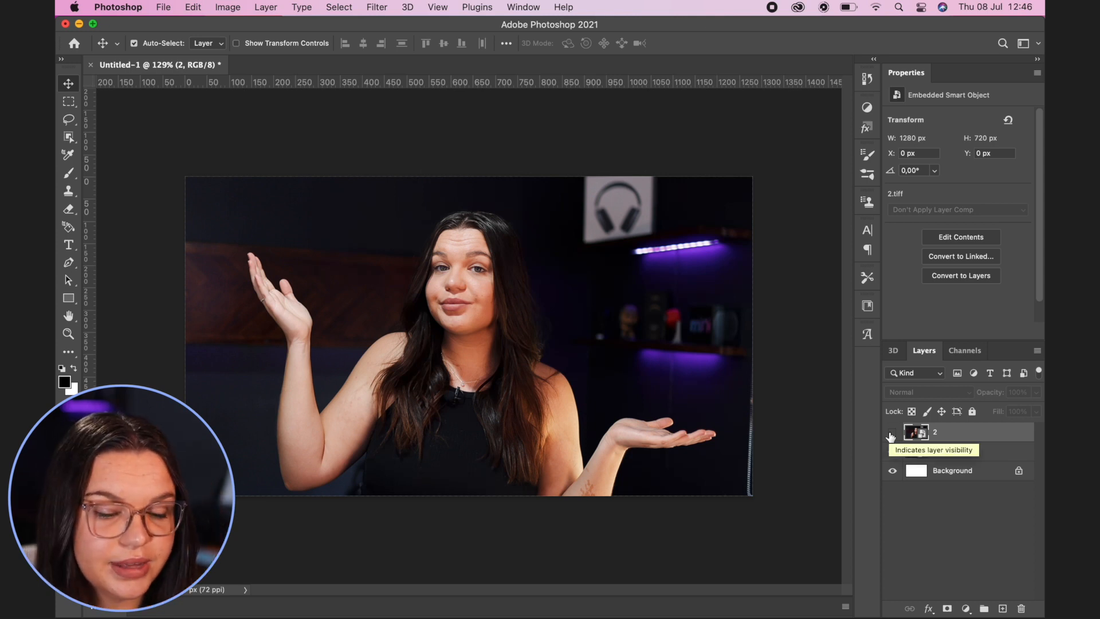
left_click(891, 436)
left_click(891, 436)
left_click(955, 454)
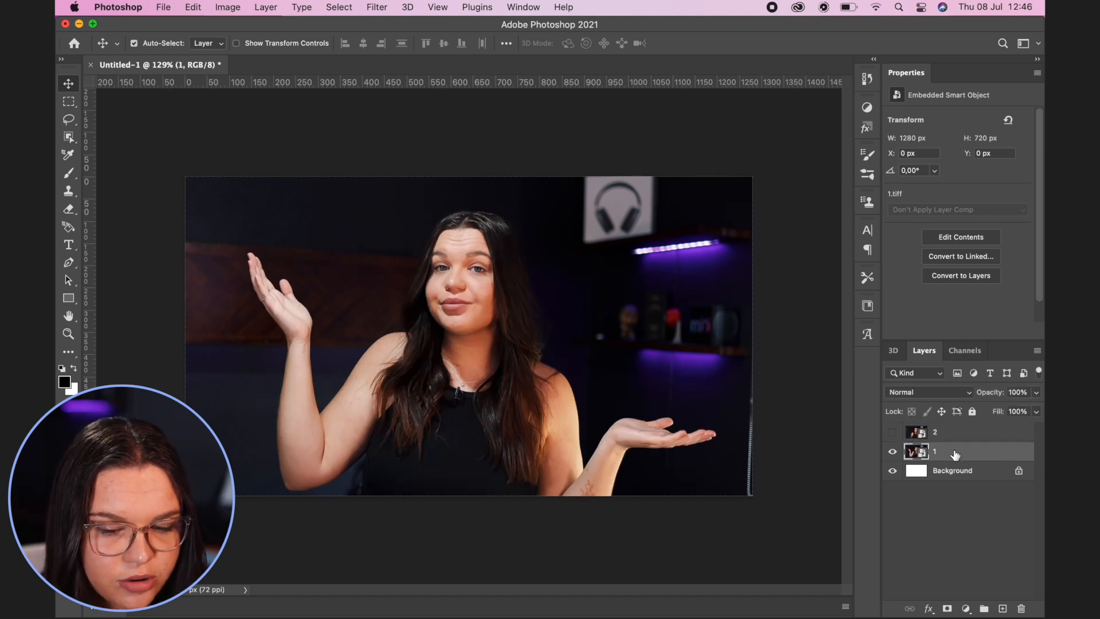
Duplicate layer 1 and select the woman on the copy with the Object Selection tool in Rectangle mode.
right_click(943, 459)
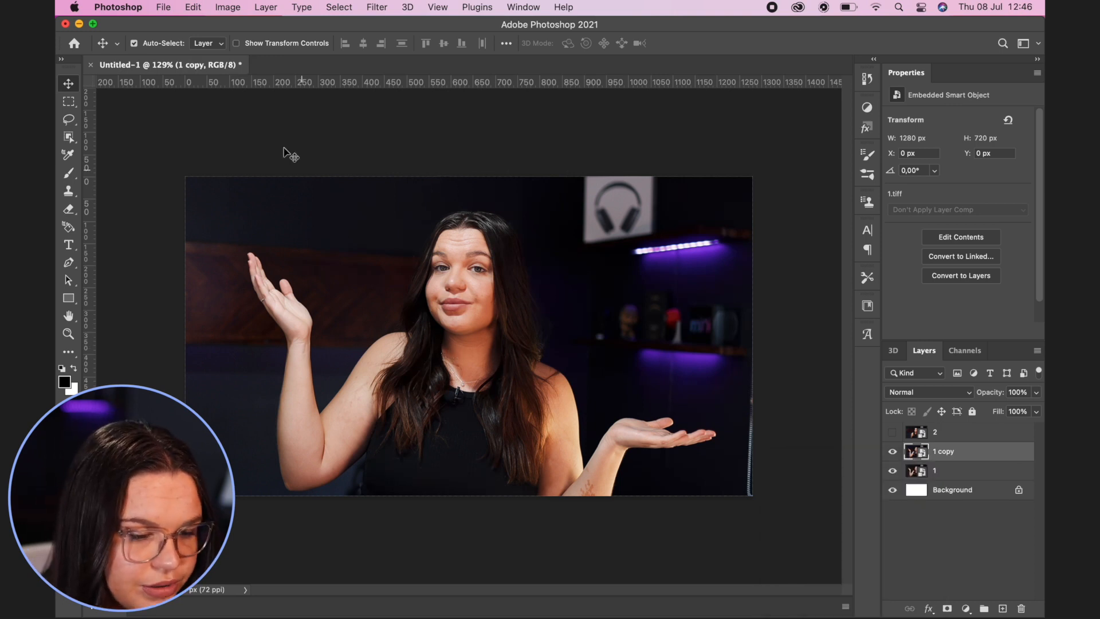
left_click(70, 137)
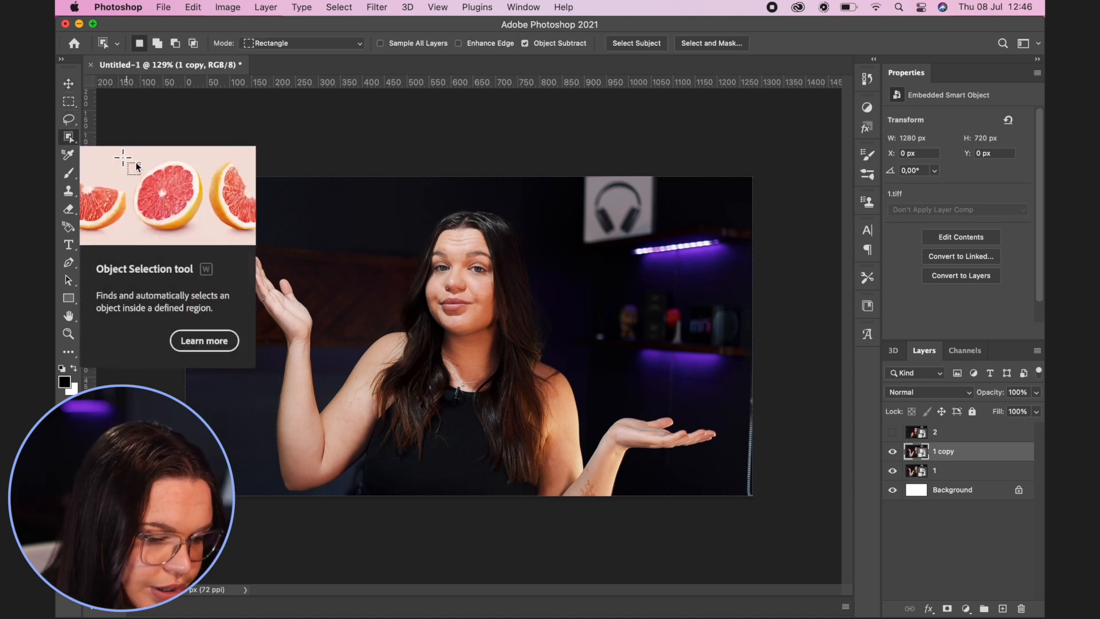
left_click_drag(208, 189, 727, 509)
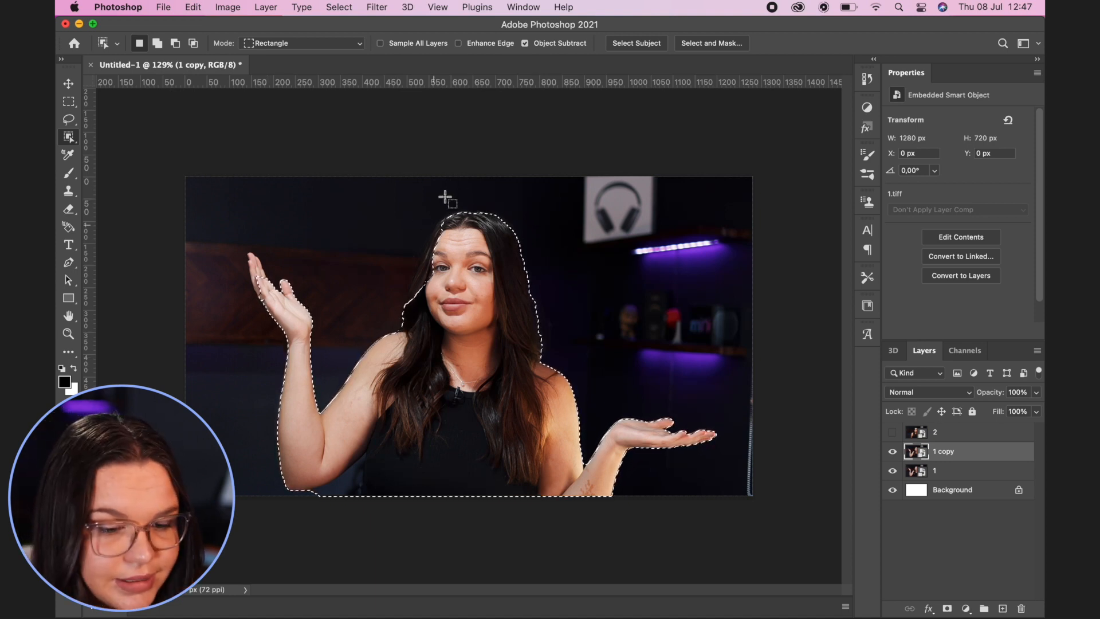
Refine the selection's edges around the raised arm and the hair in Select and Mask with the Refine Edge Brush Tool.
left_click(725, 46)
scroll(309, 289, "up", 3)
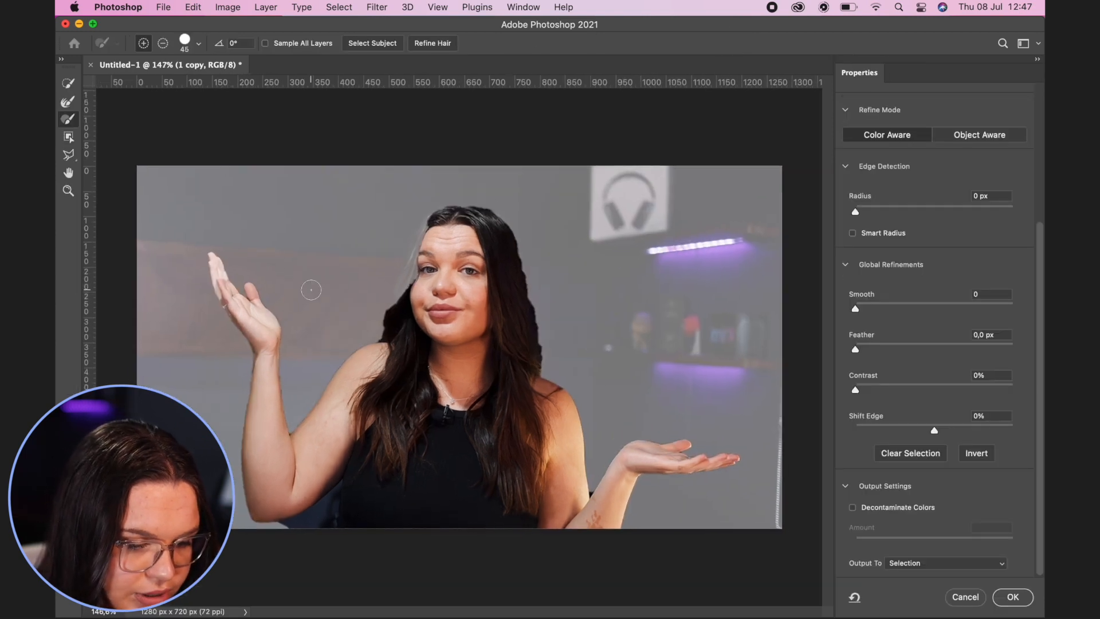
scroll(309, 288, "up", 3)
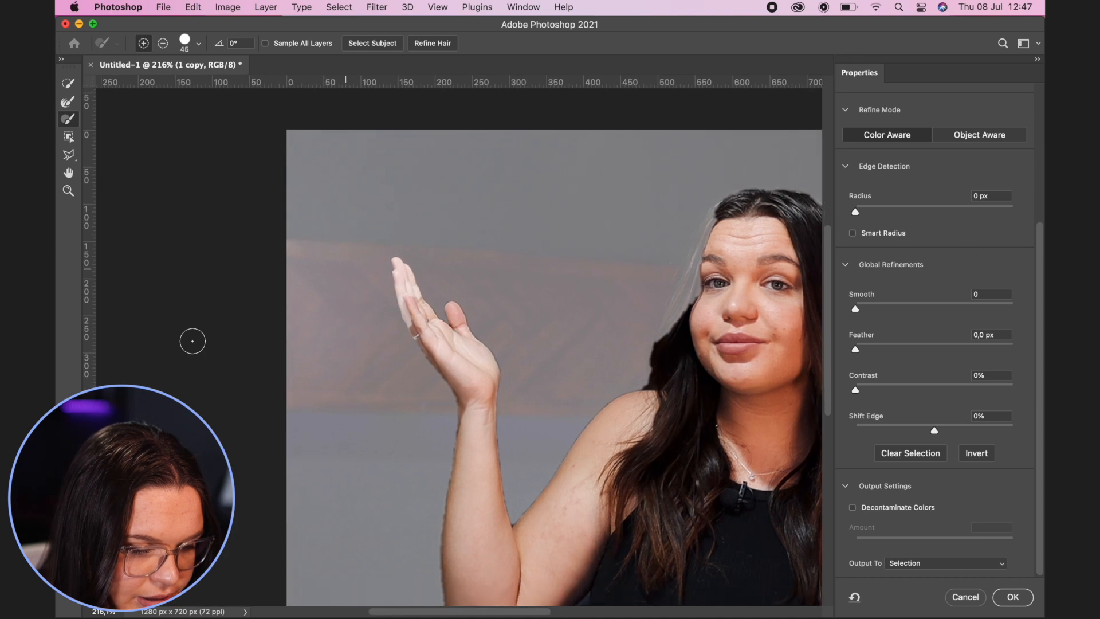
left_click(68, 102)
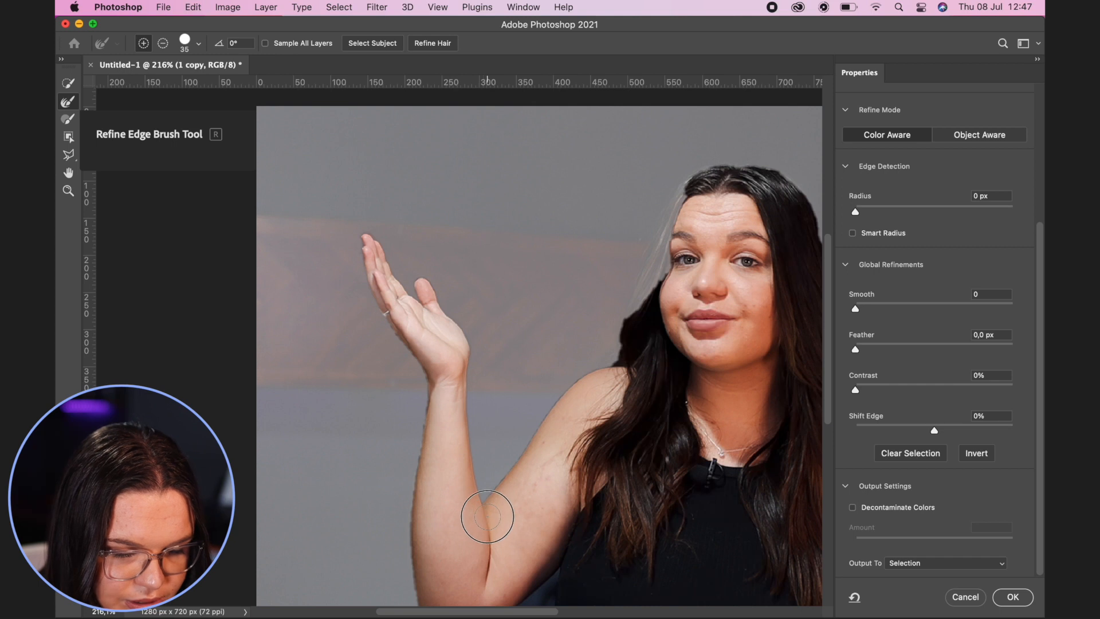
mouse_move(490, 495)
left_mouse_down()
mouse_move(614, 372)
mouse_move(534, 394)
mouse_move(516, 435)
left_mouse_up()
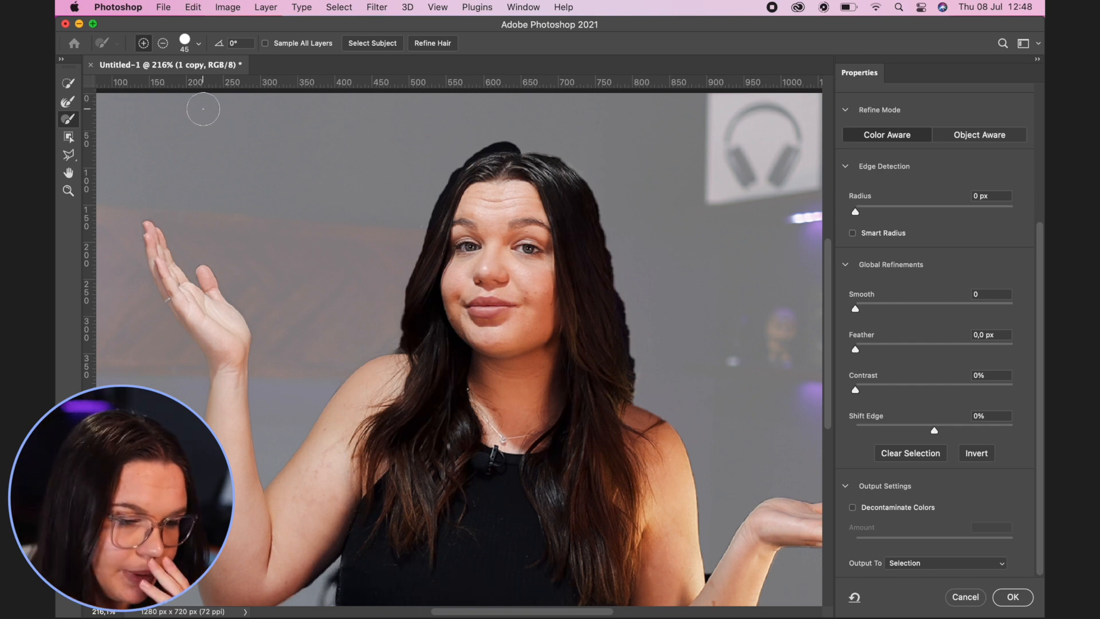
left_click(68, 102)
mouse_move(488, 148)
left_mouse_down()
mouse_move(444, 185)
mouse_move(401, 275)
mouse_move(430, 216)
left_mouse_up()
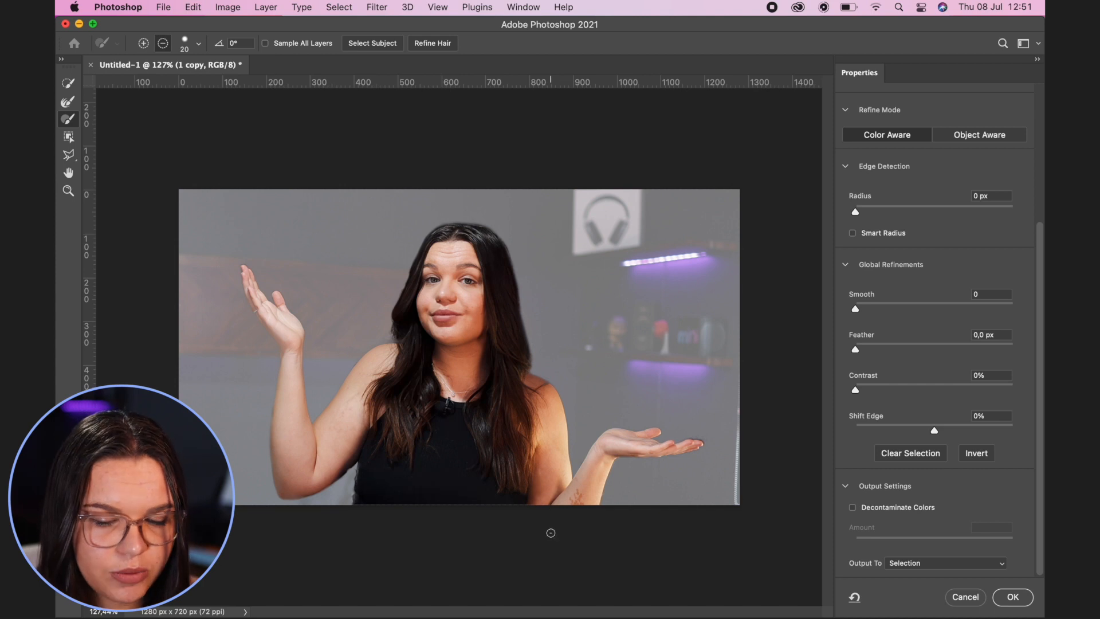
left_click(854, 508)
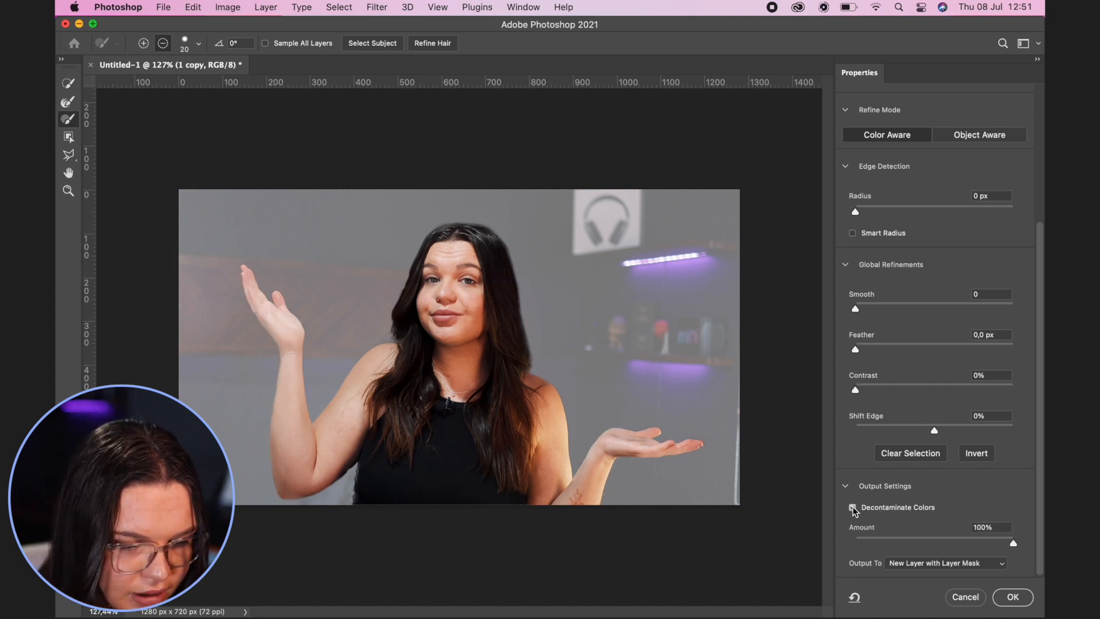
left_click(853, 508)
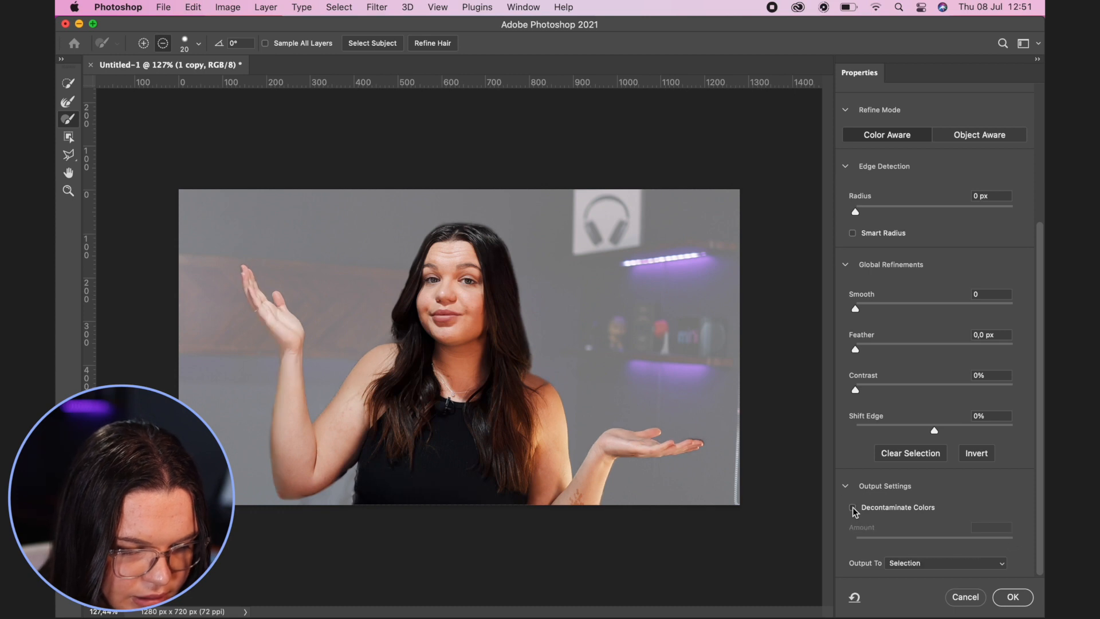
left_click(853, 508)
left_click(854, 507)
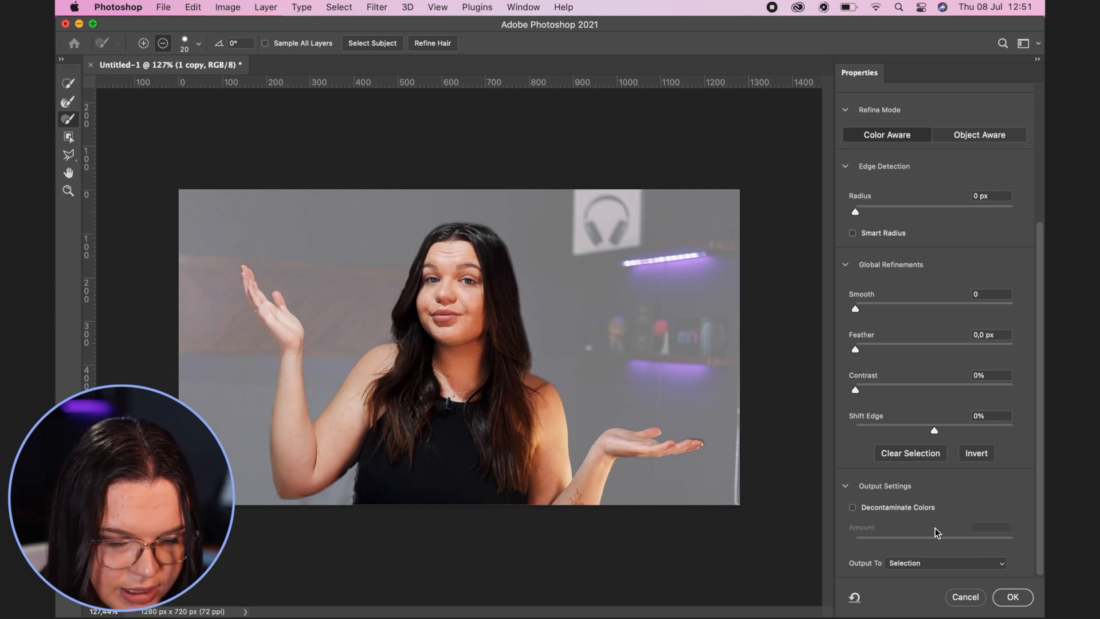
Mask layer 1 copy with the refined selection and check the cutout by toggling the visibility of layers 1 and 1 copy.
left_click(1007, 596)
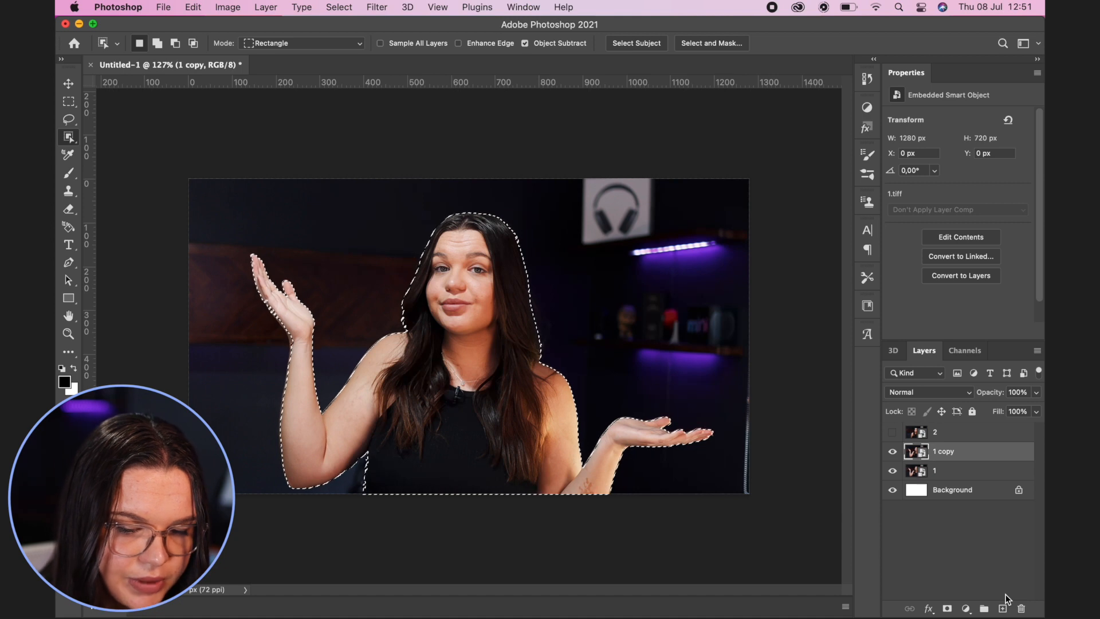
left_click(948, 609)
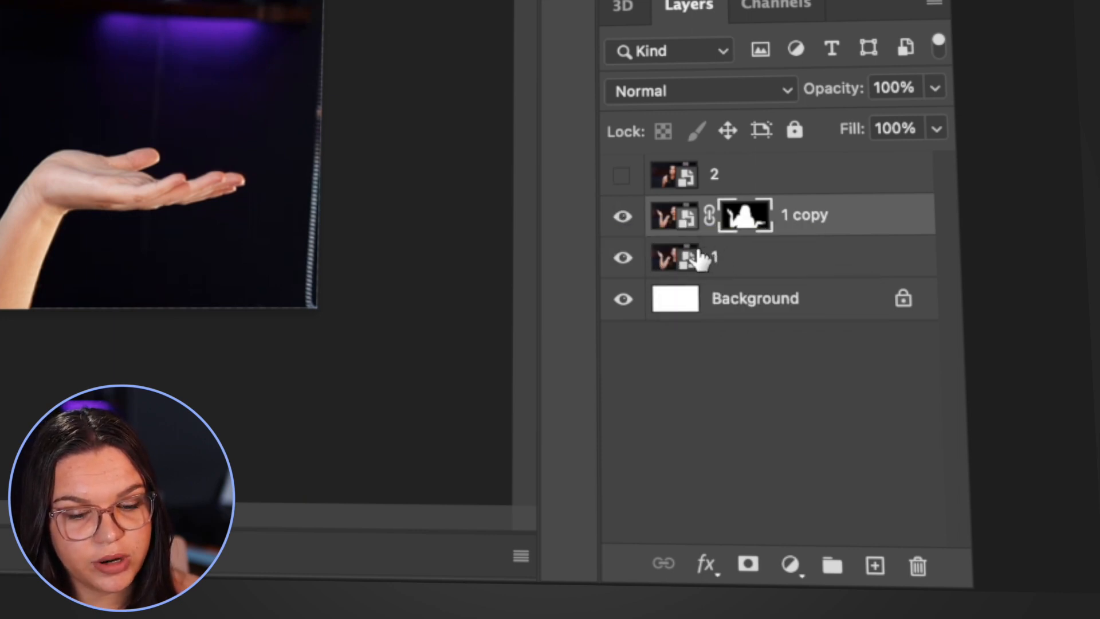
left_click(623, 216)
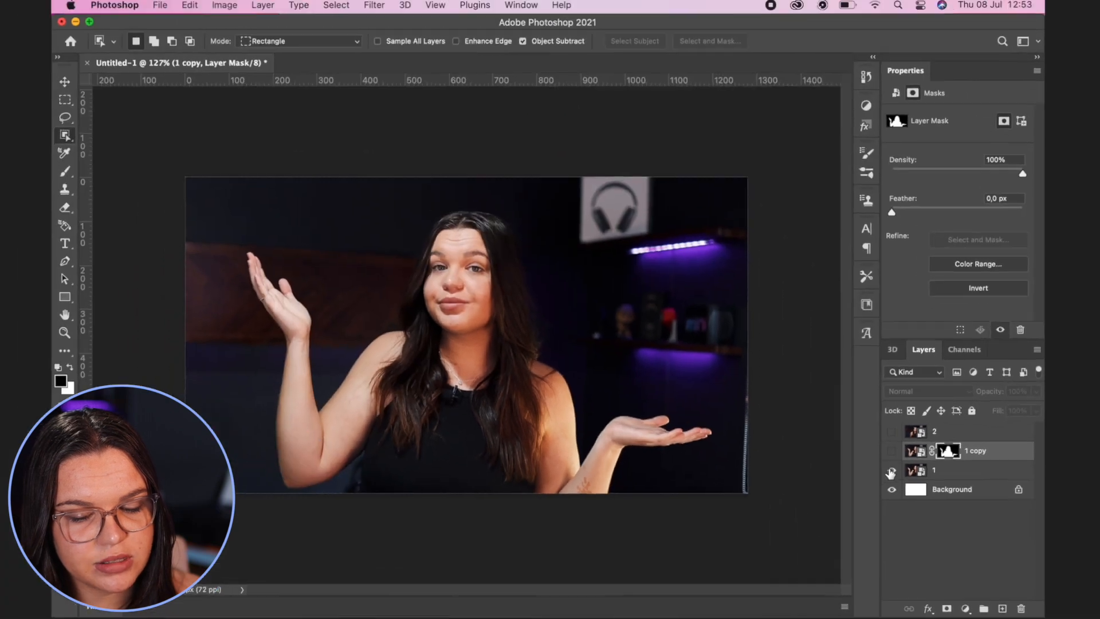
left_click(741, 352)
left_click(892, 452)
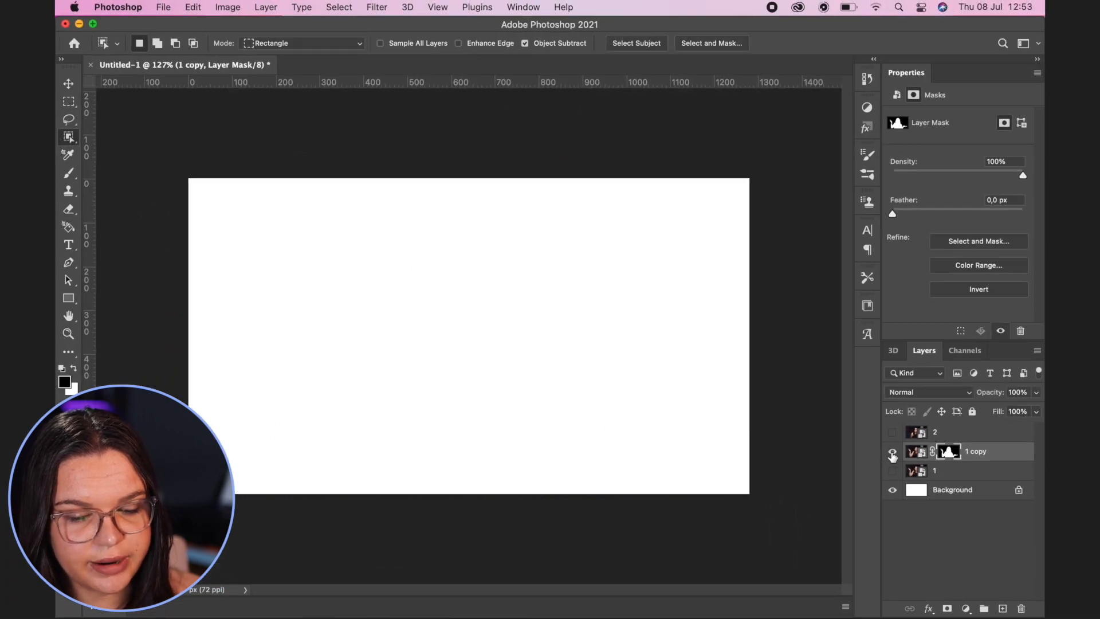
left_click(893, 471)
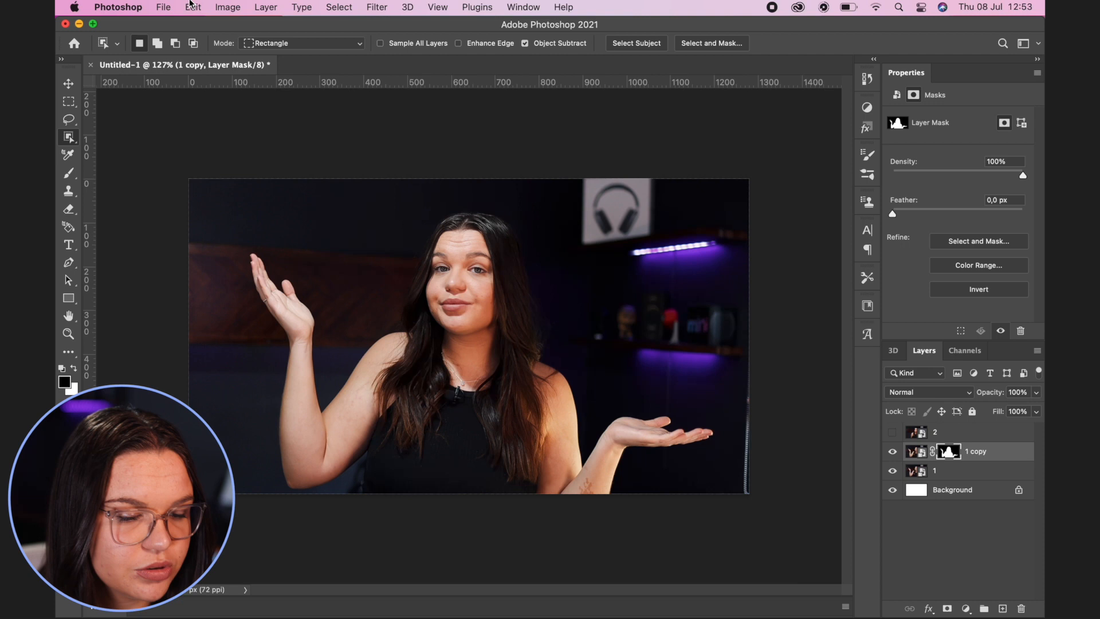
Look through the earlier designs in the Thumbnails cloud documents folder without opening any of them.
left_click(163, 7)
left_click(201, 45)
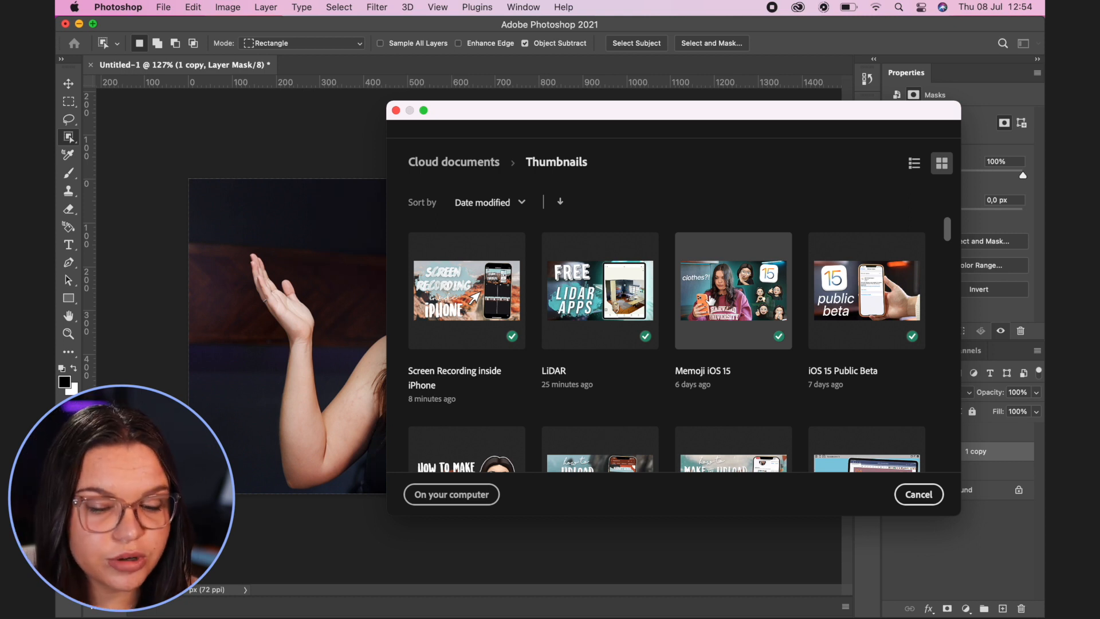
scroll(711, 300, "down", 6)
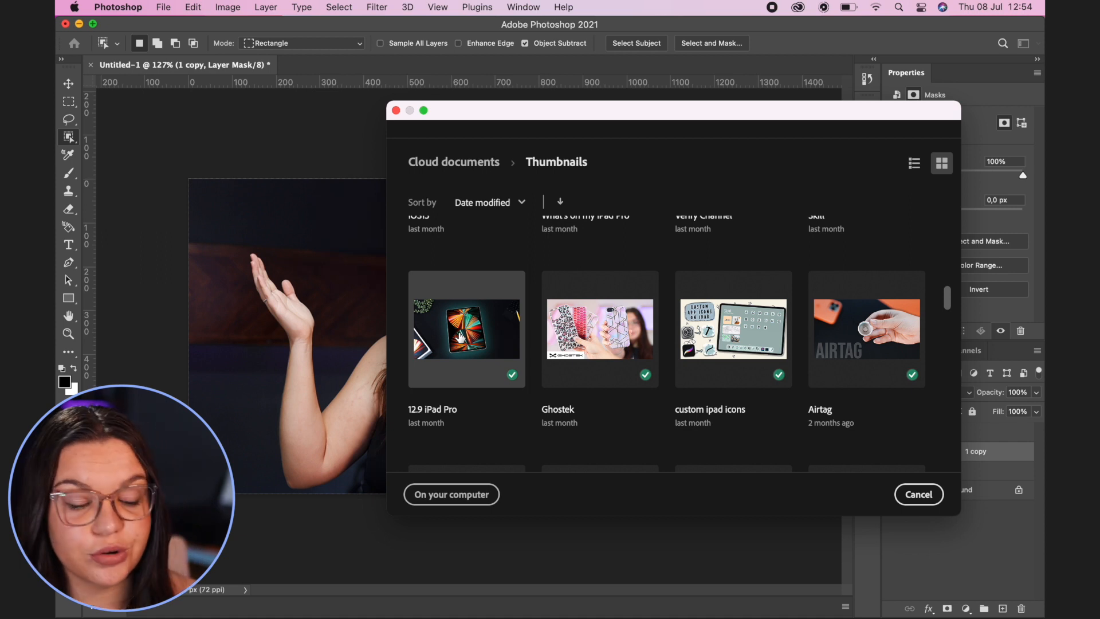
scroll(461, 337, "down", 2)
scroll(460, 326, "up", 3)
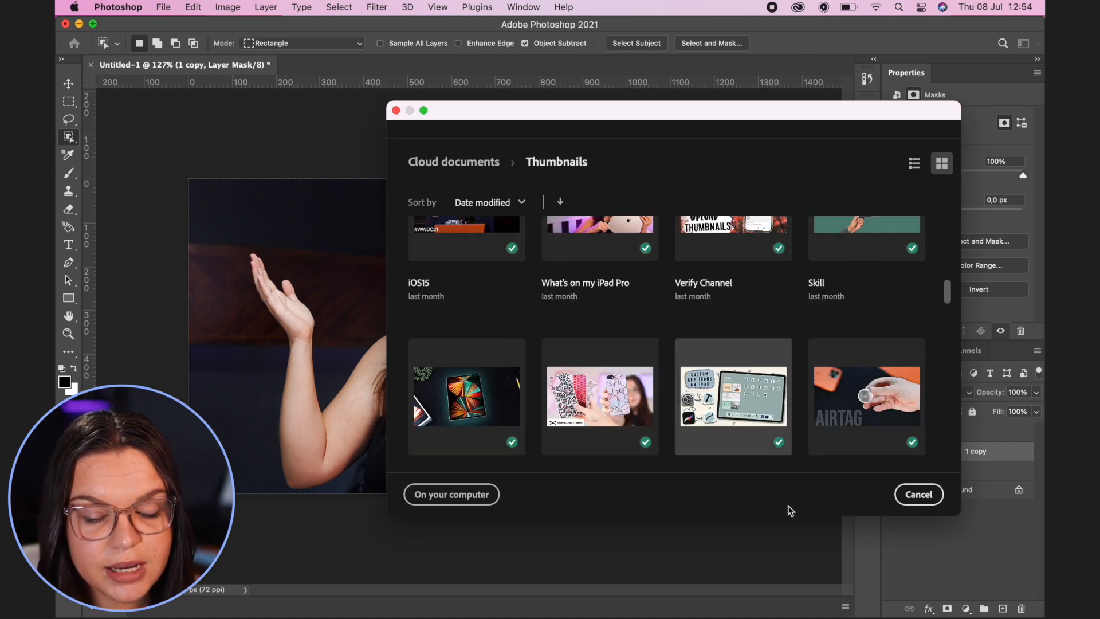
left_click(917, 494)
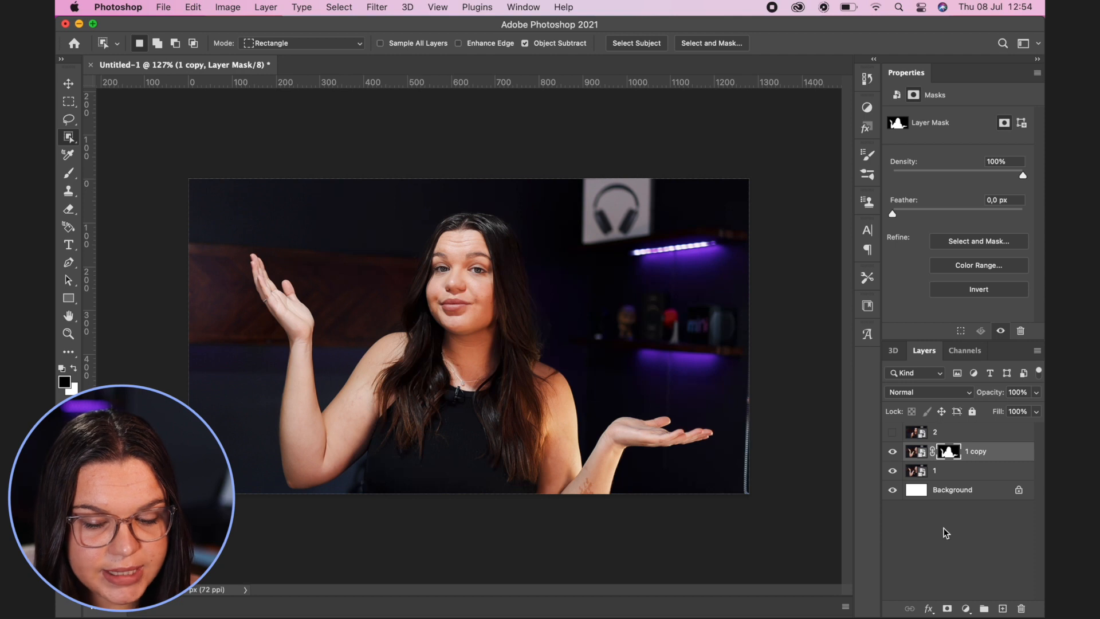
Add an Outer Glow effect to layer 1 copy and set the glow colour to purple 521c9c.
left_click(929, 608)
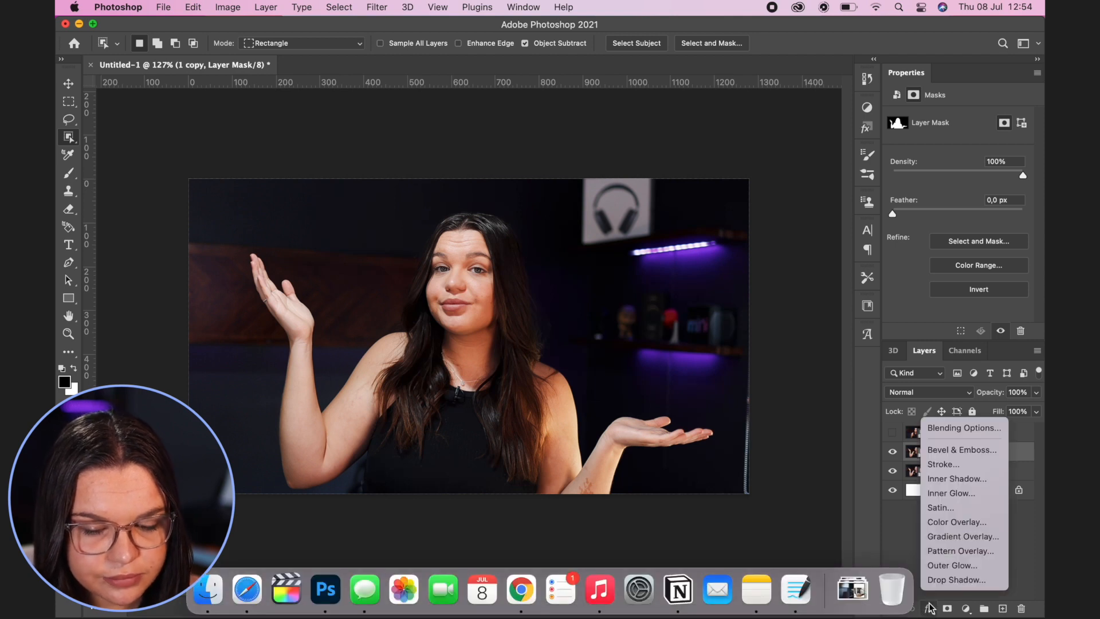
left_click(955, 563)
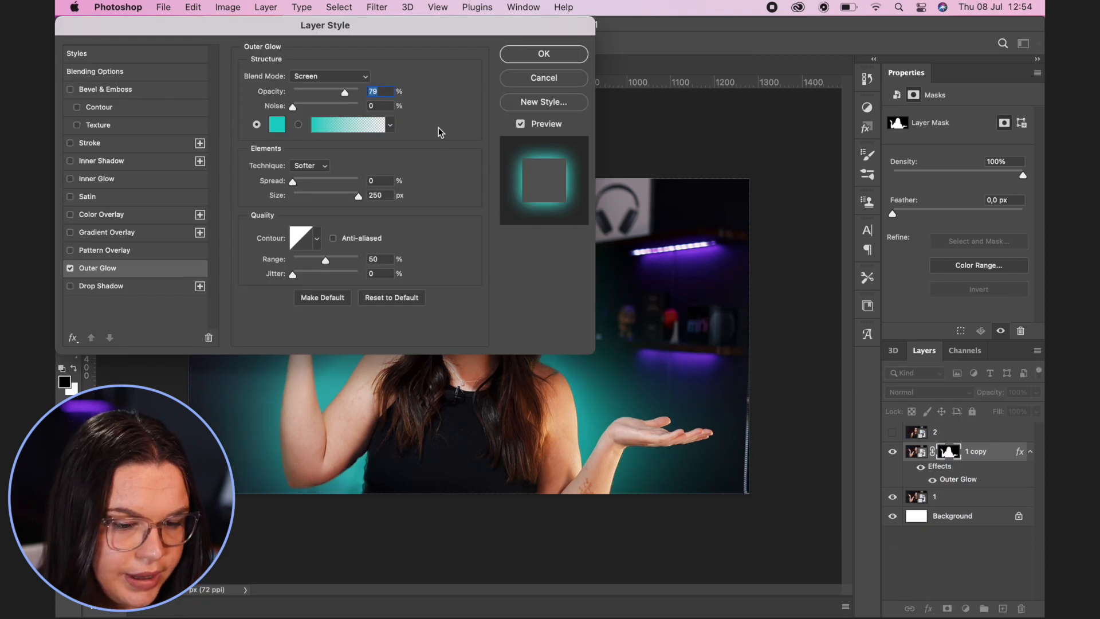
left_click_drag(391, 32, 810, 95)
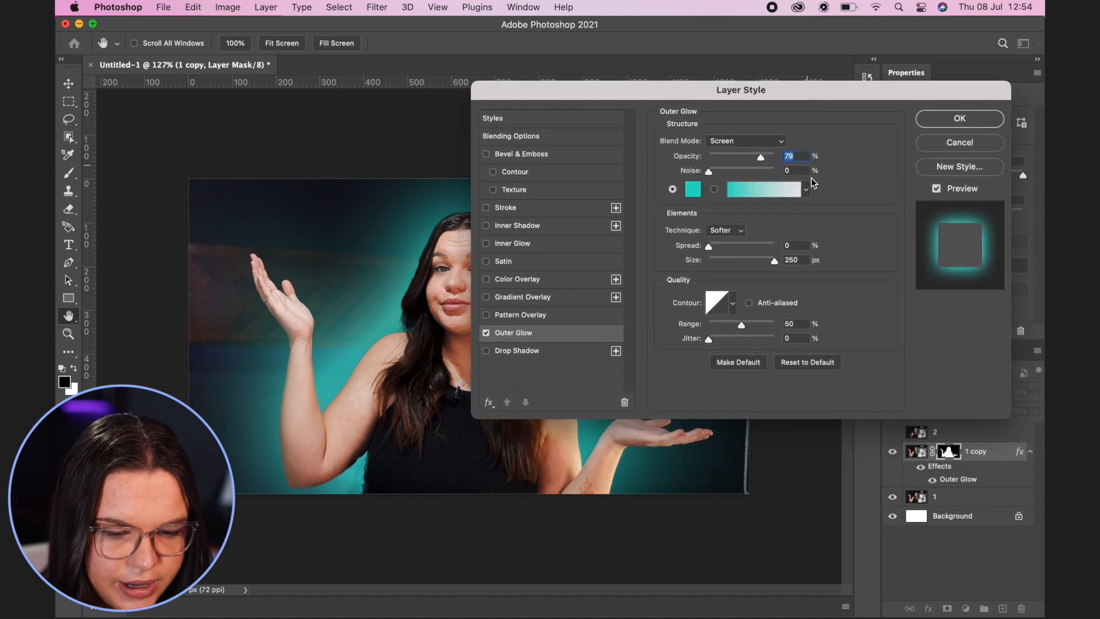
left_click(692, 189)
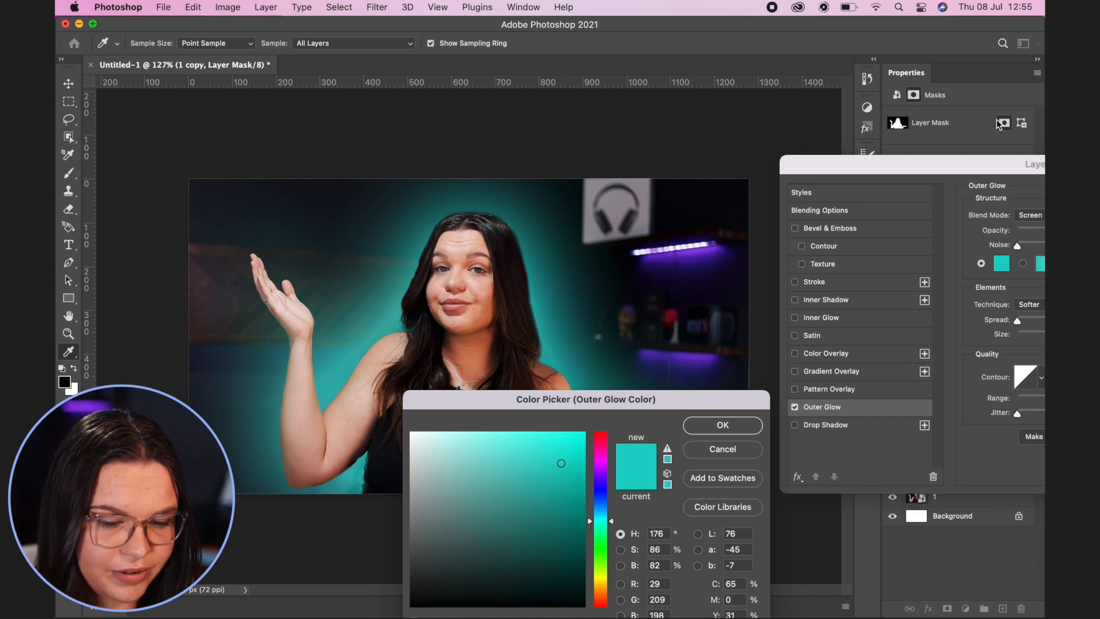
left_click(603, 443)
left_click_drag(604, 443, 605, 441)
left_click(555, 470)
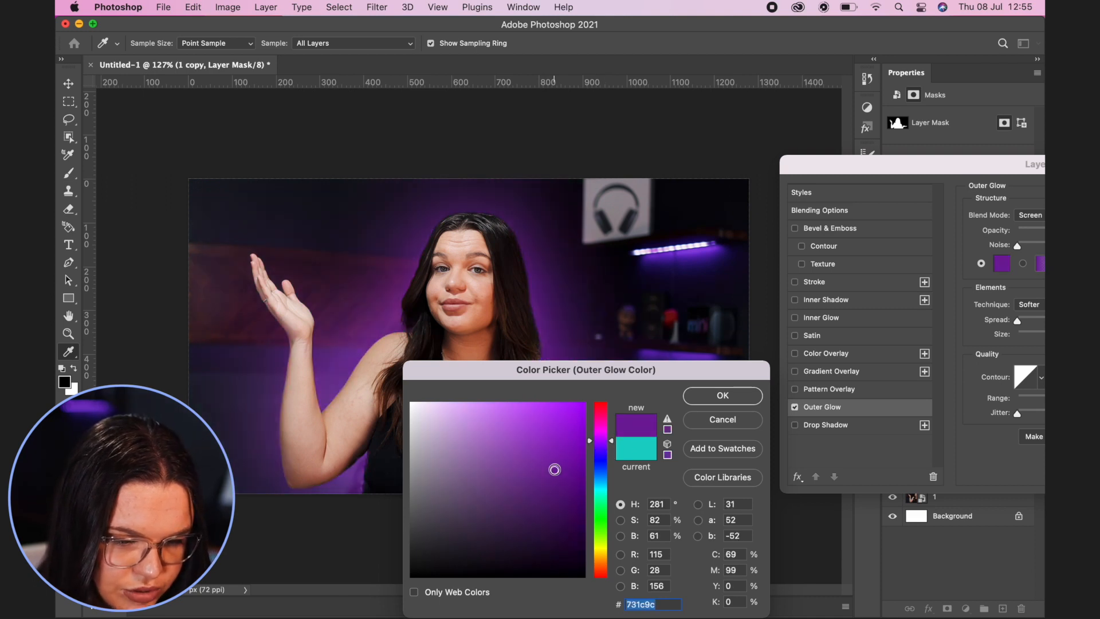
left_click(602, 448)
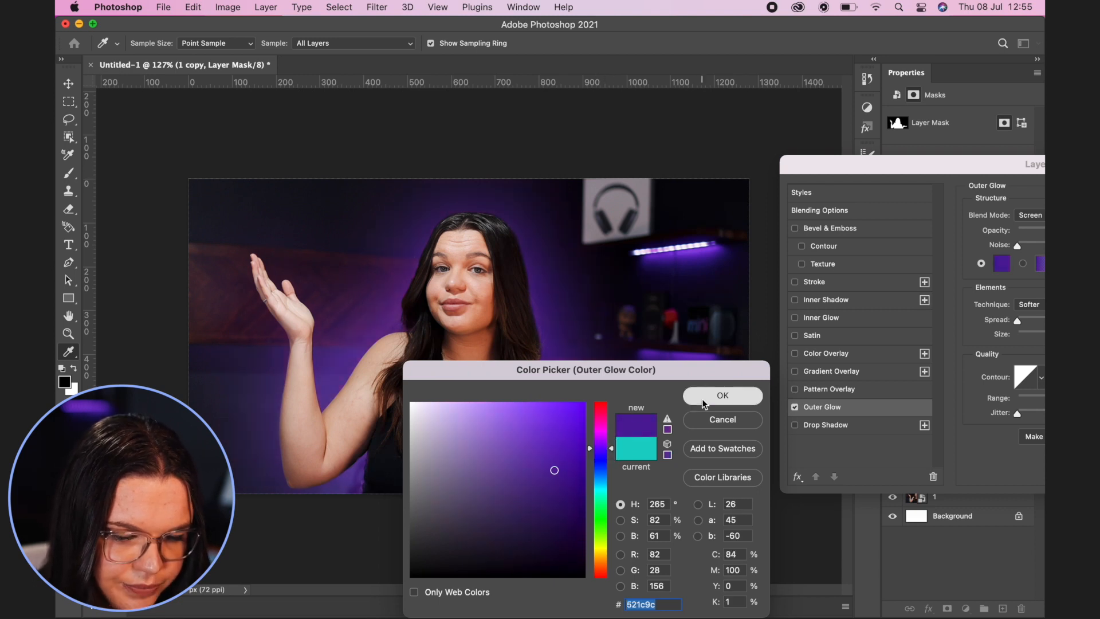
left_click(723, 395)
Lower the opacity of the outer glow on layer 1 copy.
left_click_drag(951, 171, 811, 126)
left_click_drag(926, 185, 920, 187)
left_click_drag(920, 186, 906, 187)
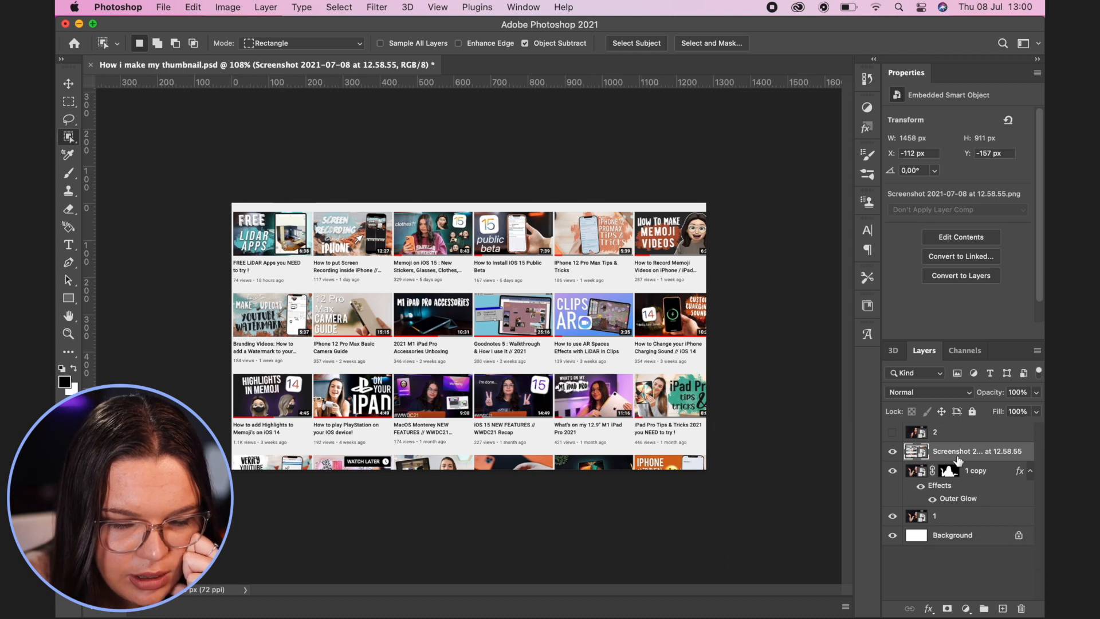
Place the screenshot layer beneath layer 1 copy, behind the cut-out woman, and reduce its opacity.
left_click(961, 454)
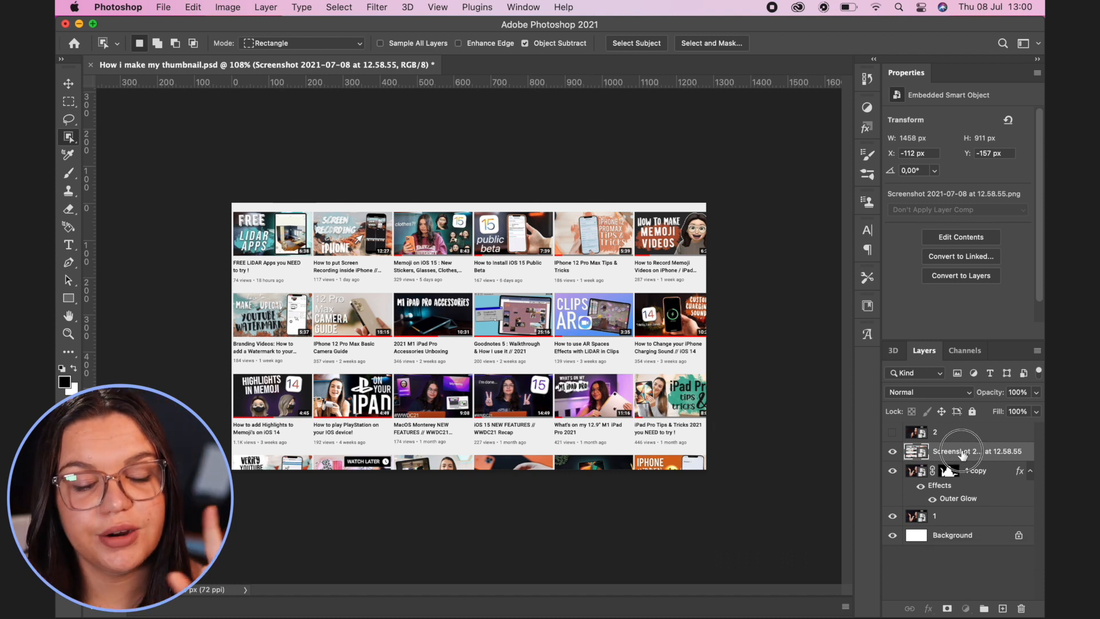
left_click_drag(963, 453, 964, 512)
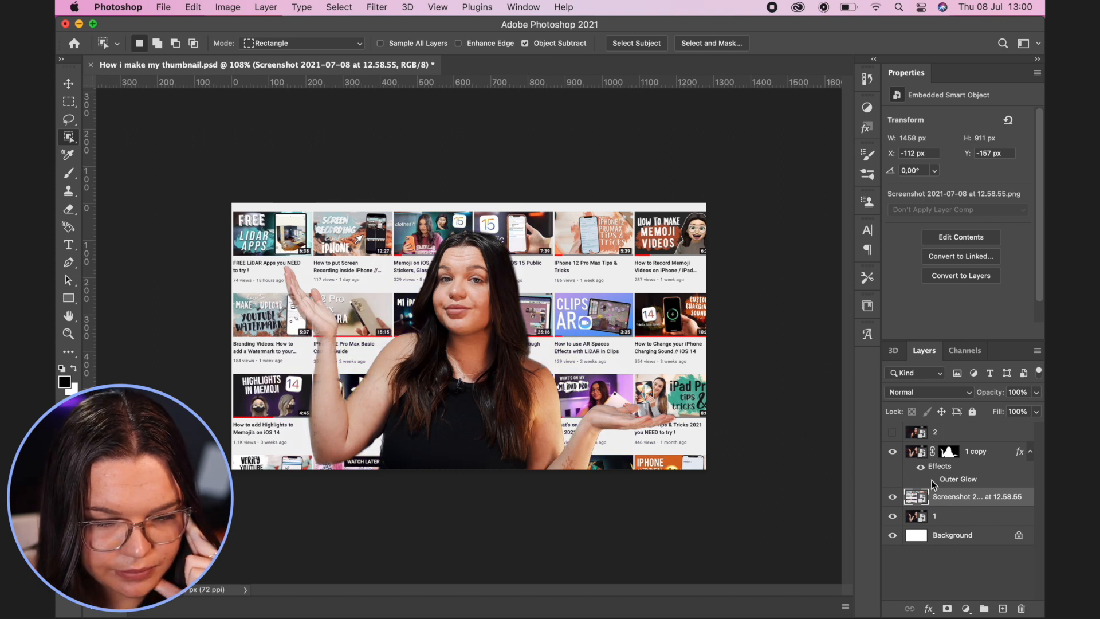
left_click(1036, 392)
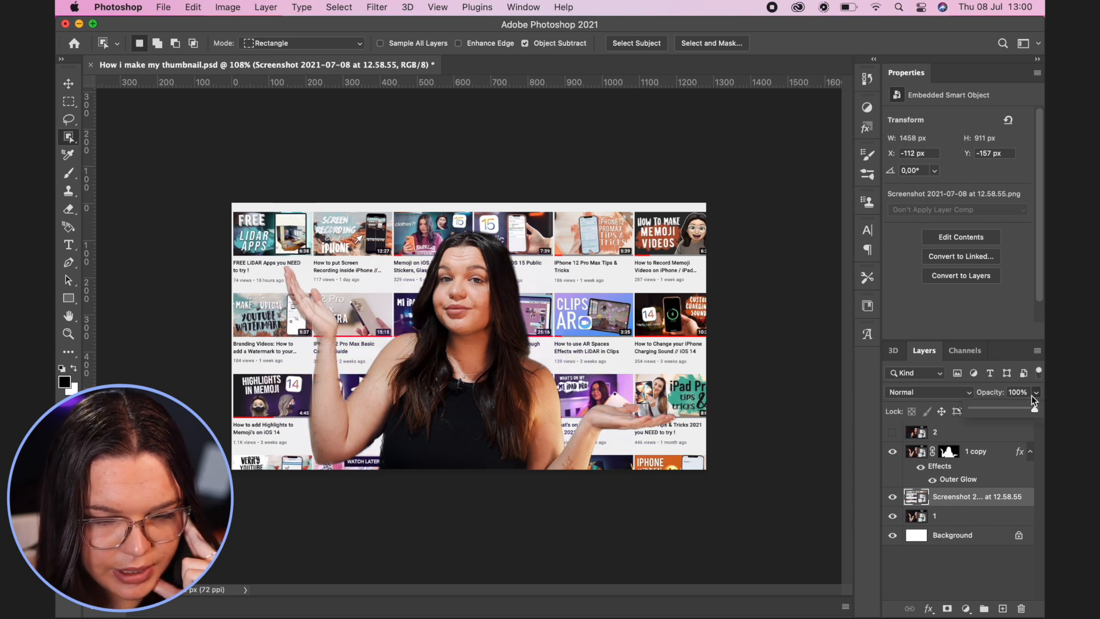
left_click_drag(1022, 411, 986, 413)
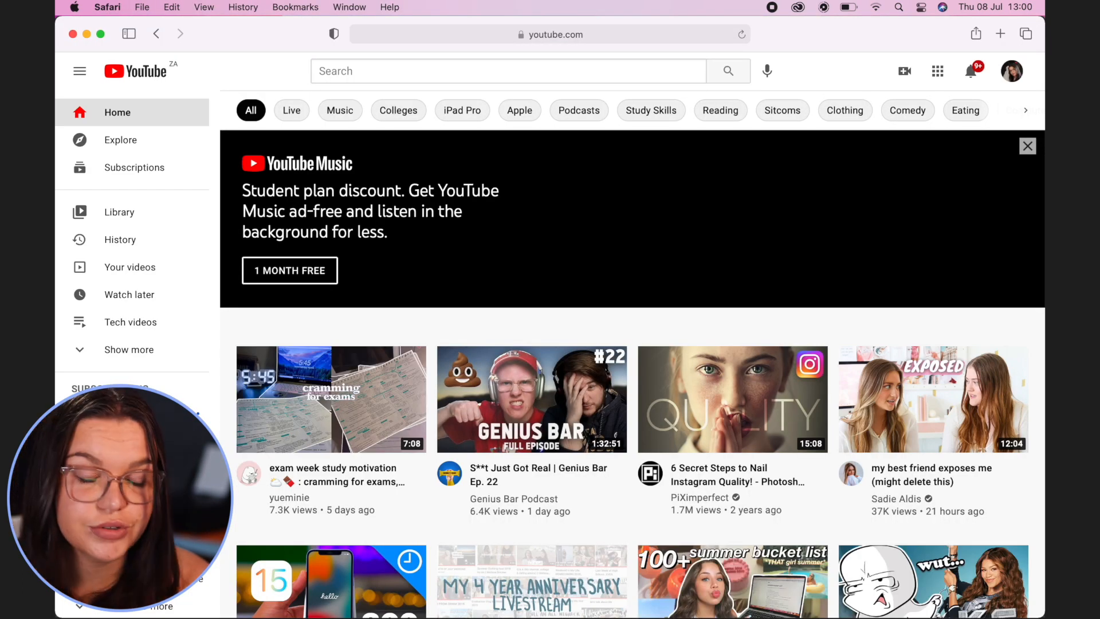
Switch to YouTube in Safari and examine the channel's uploaded video thumbnails, including "How i Film & Edit my Videos".
left_click(1014, 70)
left_click(896, 163)
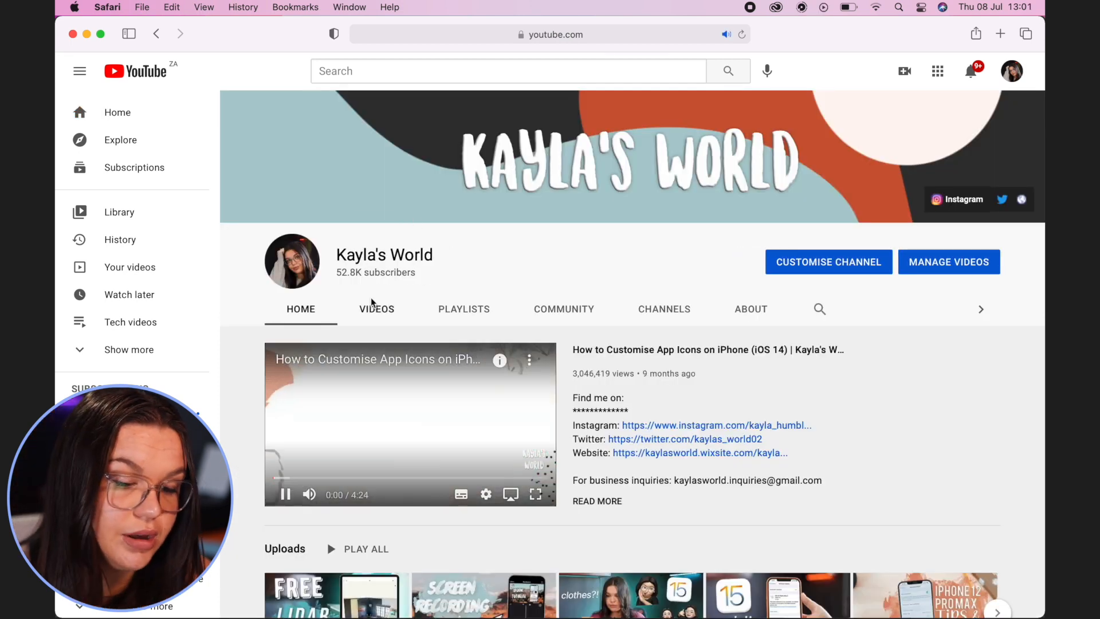
left_click(372, 305)
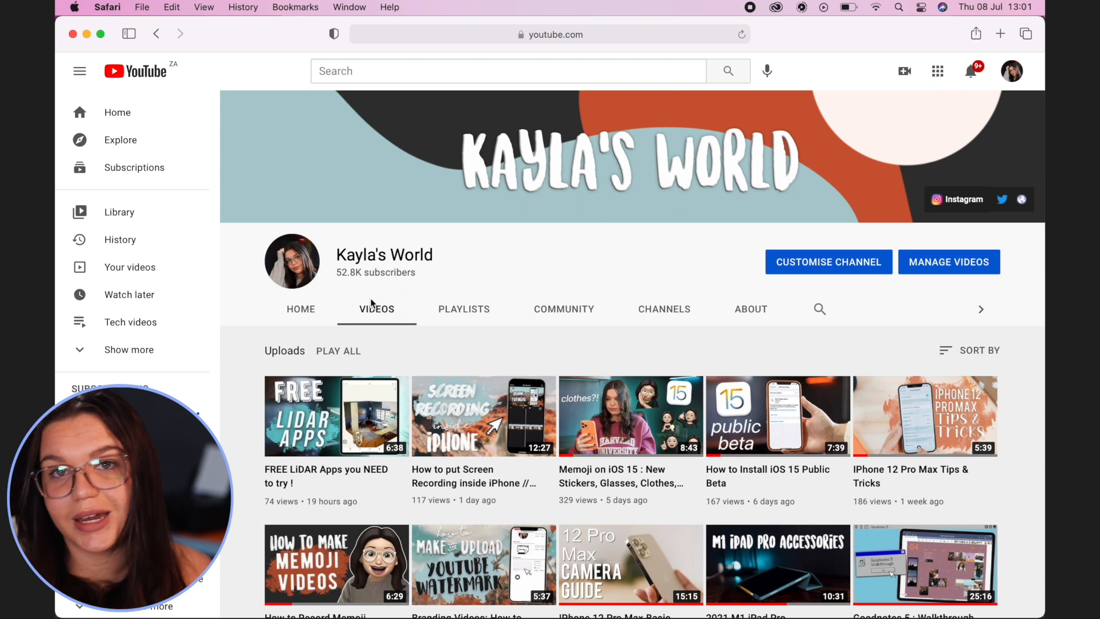
scroll(393, 358, "down", 10)
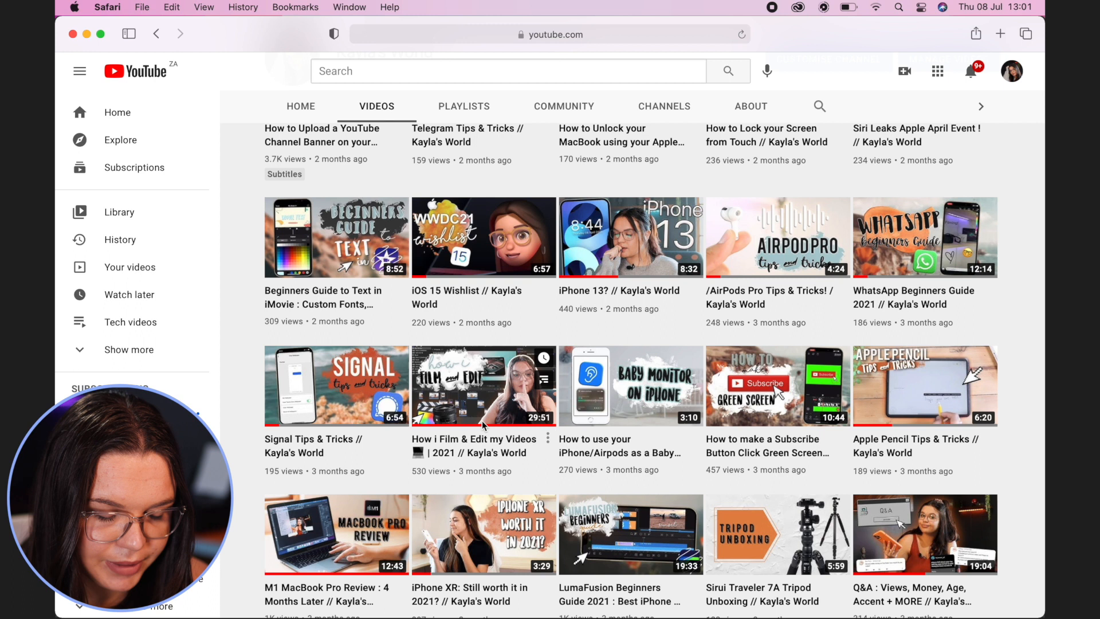
scroll(484, 398, "up", 10)
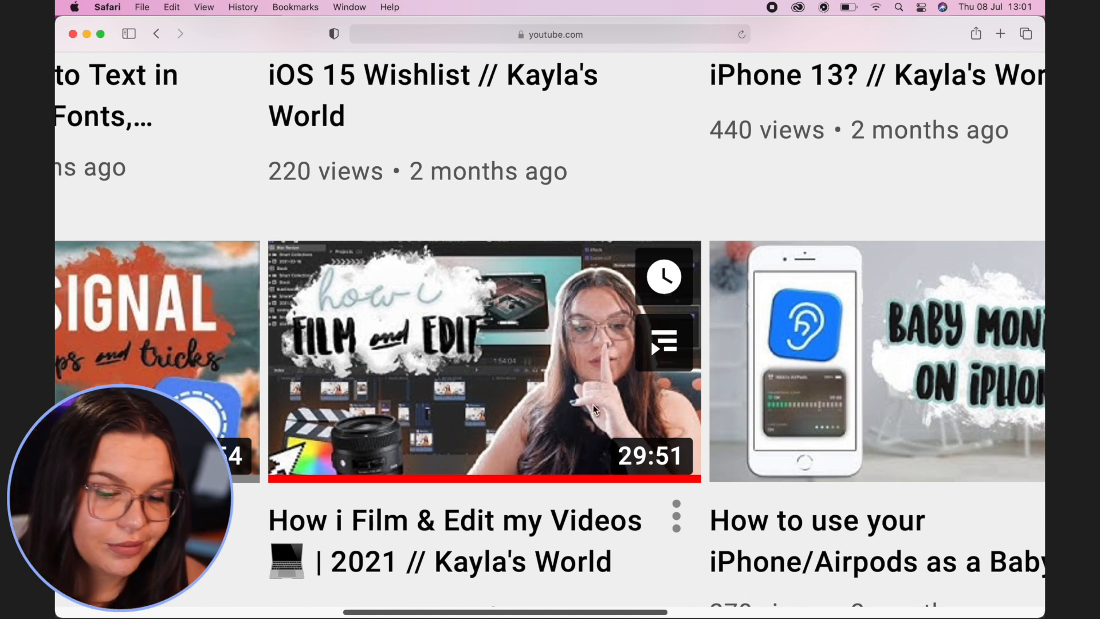
Switch back to Photoshop and trace the elbow and the outstretched hand's fingers and thumb with the Pen tool in Shape mode.
key("ctrl+Up")
left_click(435, 195)
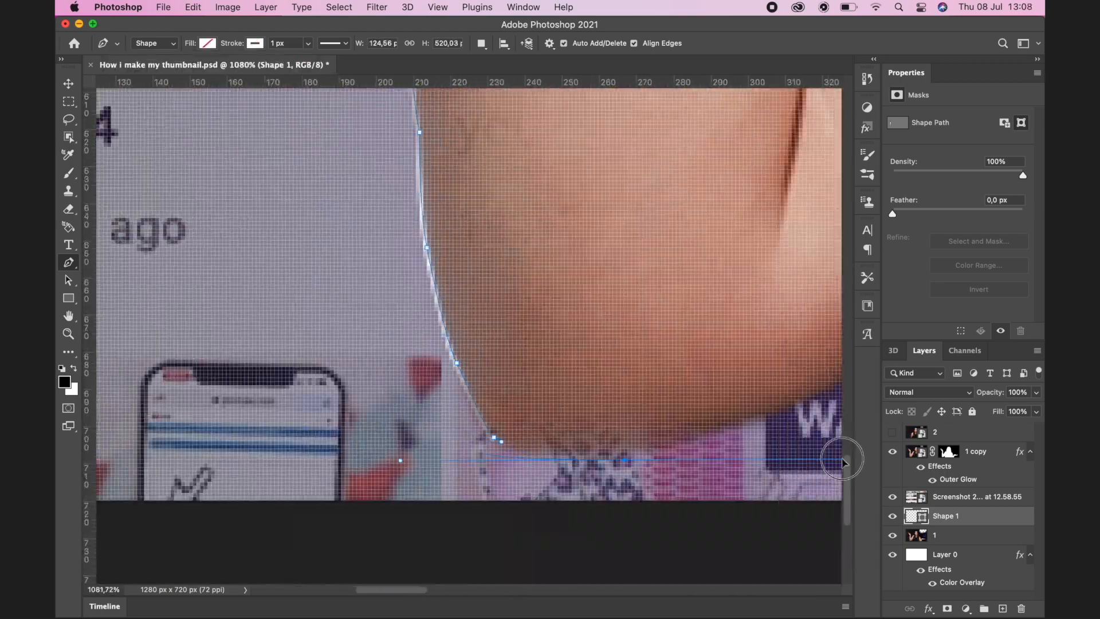
left_click(515, 369)
mouse_move(490, 367)
left_mouse_down()
mouse_move(500, 412)
mouse_move(551, 377)
left_mouse_up()
left_click(610, 356)
left_click(421, 378)
left_click(269, 205)
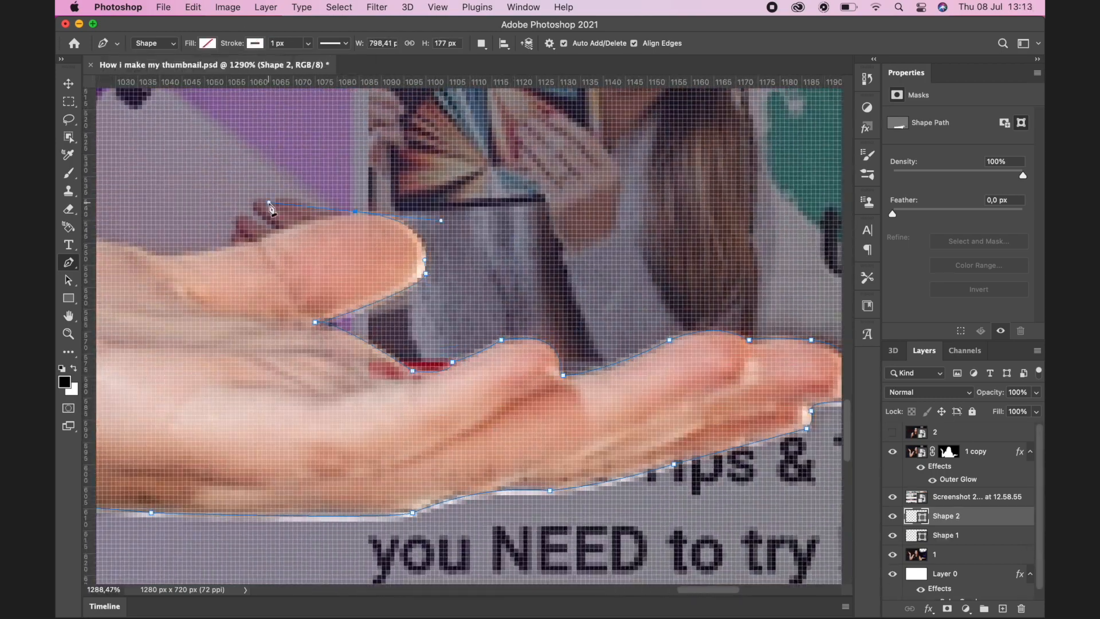
Continue the Shape 2 outline from the outstretched hand up around the head and along the edge of the hair.
left_click(430, 448)
left_click(238, 265)
left_click(405, 258)
left_click(337, 368)
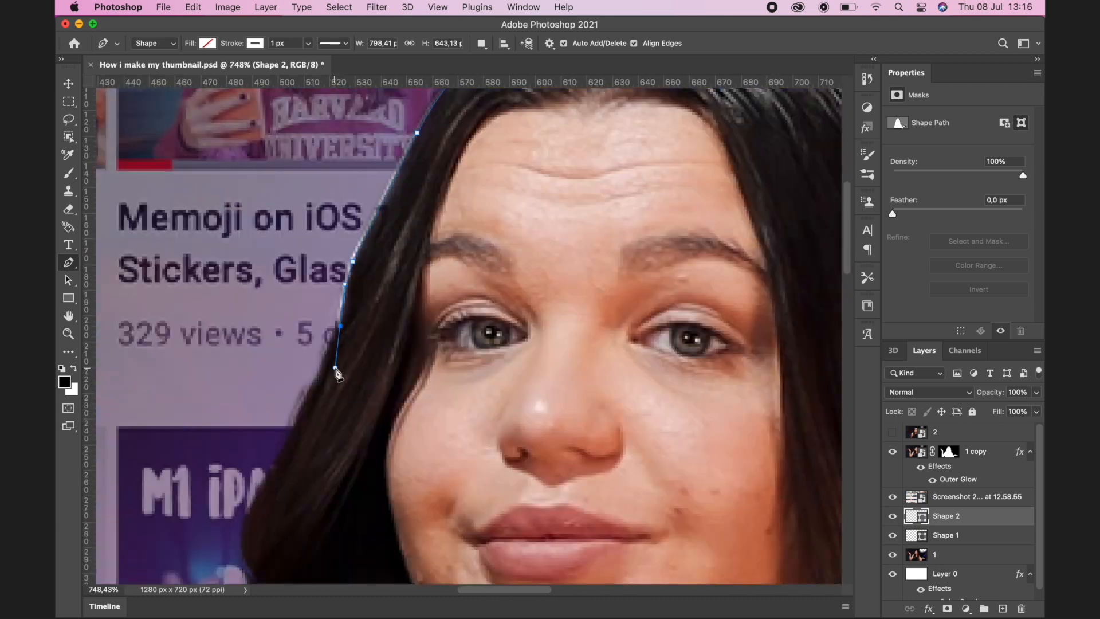
Continue the Shape 2 outline down the hair and along the raised arm to the thumb and fingers.
left_click(494, 321)
left_click_drag(334, 345, 271, 458)
left_click(329, 380)
left_click(311, 274)
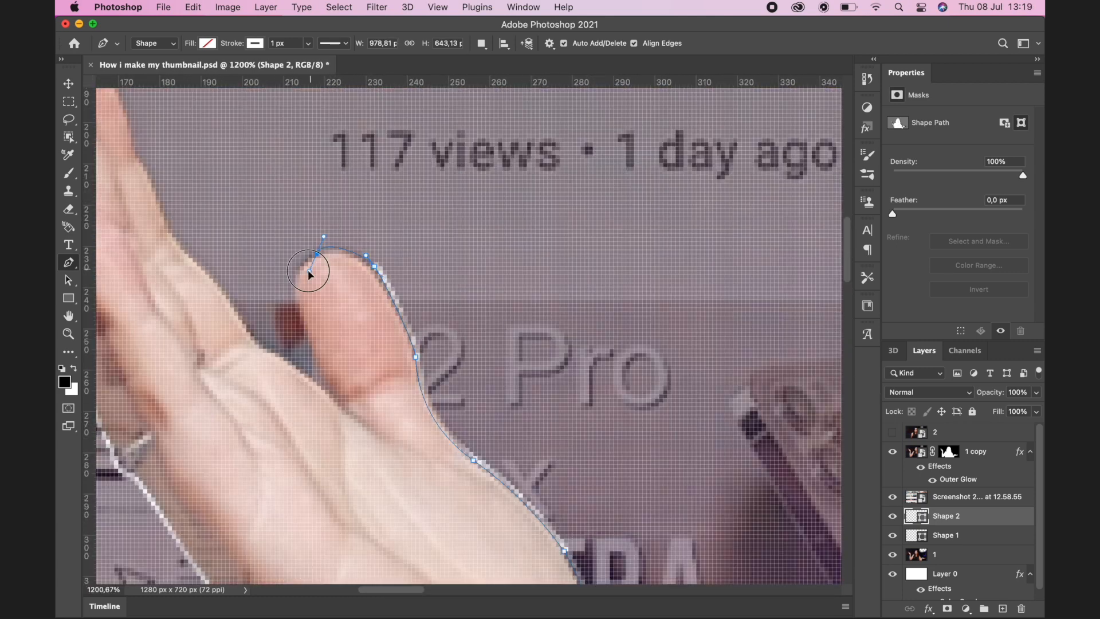
left_click(147, 261)
Group Shape 1 and Shape 2 and set Shape 1's stroke colour to white ffffff.
left_click(966, 535)
left_click(968, 518, "shift")
key("super+g")
left_click(958, 529)
left_click(255, 44)
left_click(339, 70)
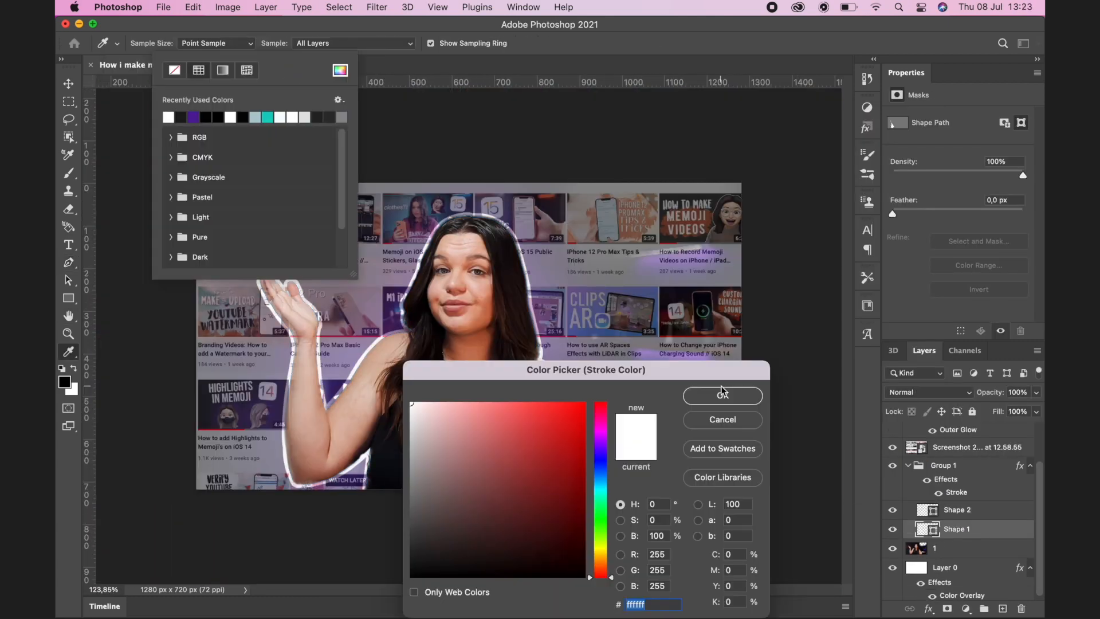
left_click(722, 393)
double_click(998, 529)
left_click(958, 510)
left_click(944, 465)
key("super+j")
key("super+z")
Try a gradient as the stroke of Shape 2.
left_click(957, 545)
left_click(255, 44)
left_click(222, 71)
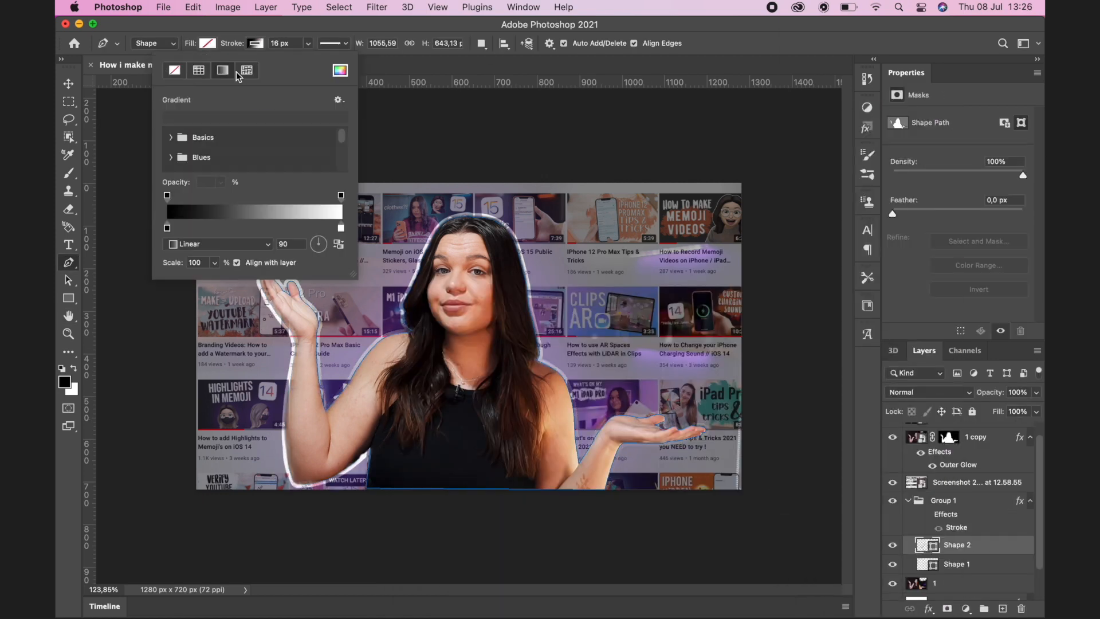
right_click(437, 336)
scroll(383, 370, "up", 10)
Ungroup the two shape layers, hide Shape 1 and make Shape 2 the active layer.
key("super+shift+g")
left_click(893, 535)
left_click(946, 517)
Extend the Shape 2 outline with the Pen tool down the outer edge of the raised forearm.
left_click(229, 368)
scroll(470, 344, "down", 10)
left_click(565, 518)
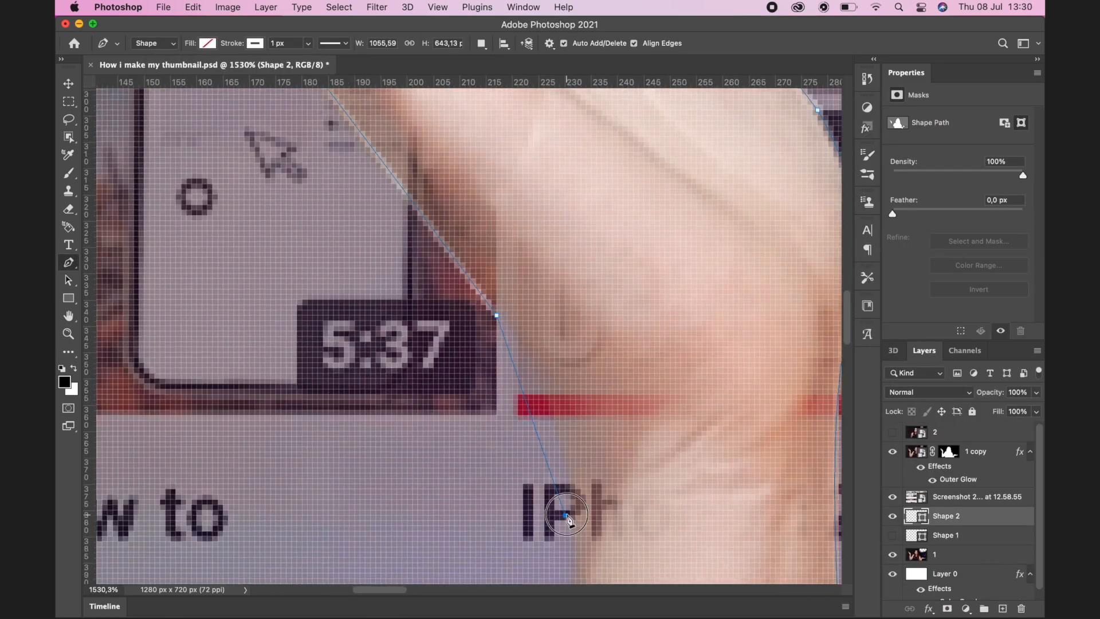
scroll(470, 344, "down", 10)
scroll(486, 328, "down", 5)
Duplicate Layer 0 and add a white Stroke outline around the woman's shape through its layer style.
key("super+j")
double_click(985, 574)
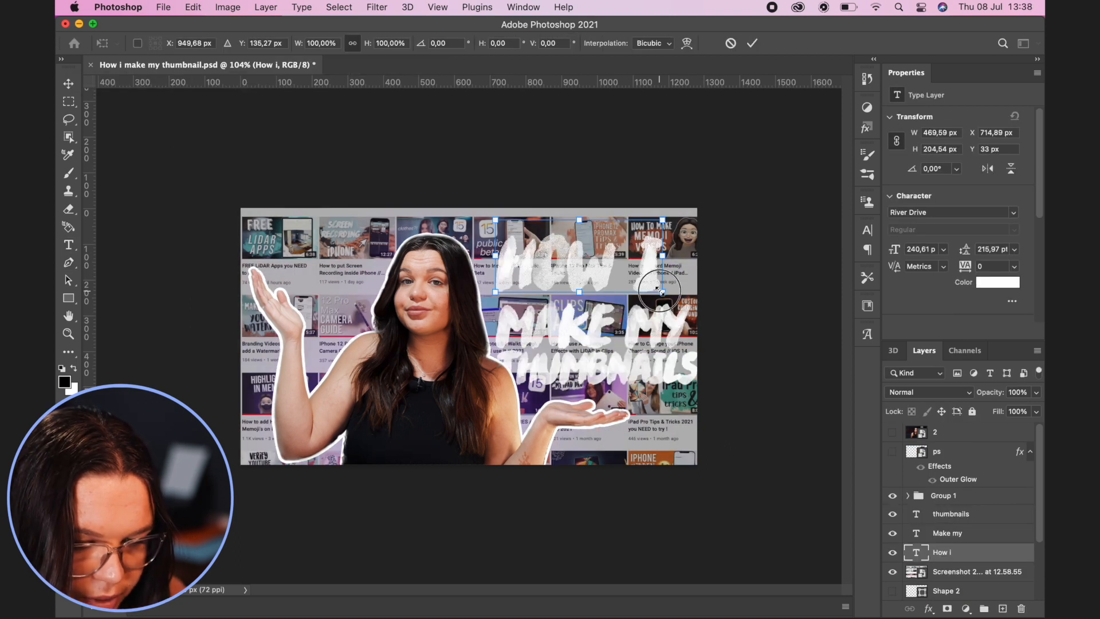
Scale the "How i" text down to about 340 px wide and place it near the canvas's upper edge.
left_click_drag(579, 276, 652, 264)
key("Return")
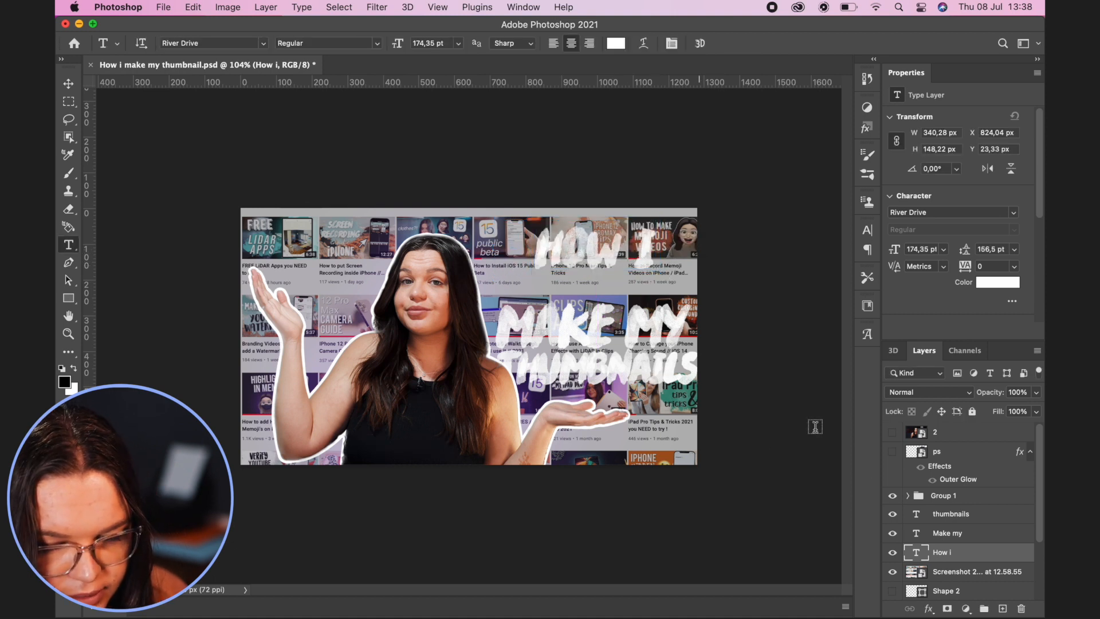
Scale the "Make my" text to 83,19% and position it directly beneath "How i".
left_click(946, 531)
key("ctrl+t")
left_click_drag(599, 337, 594, 313)
left_click_drag(682, 297, 615, 294)
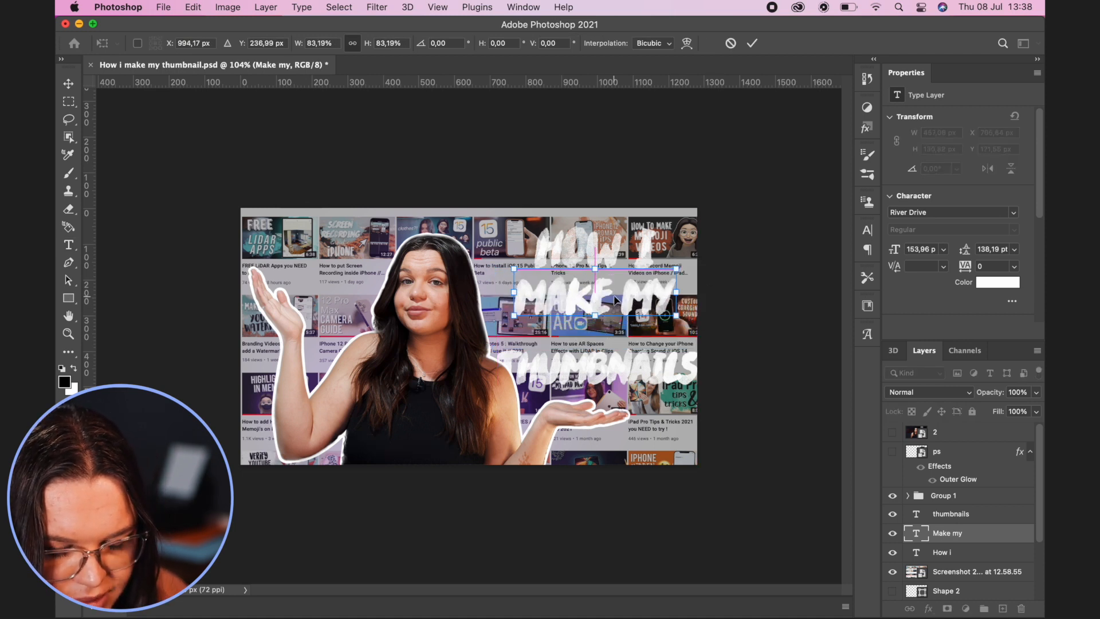
key("Return")
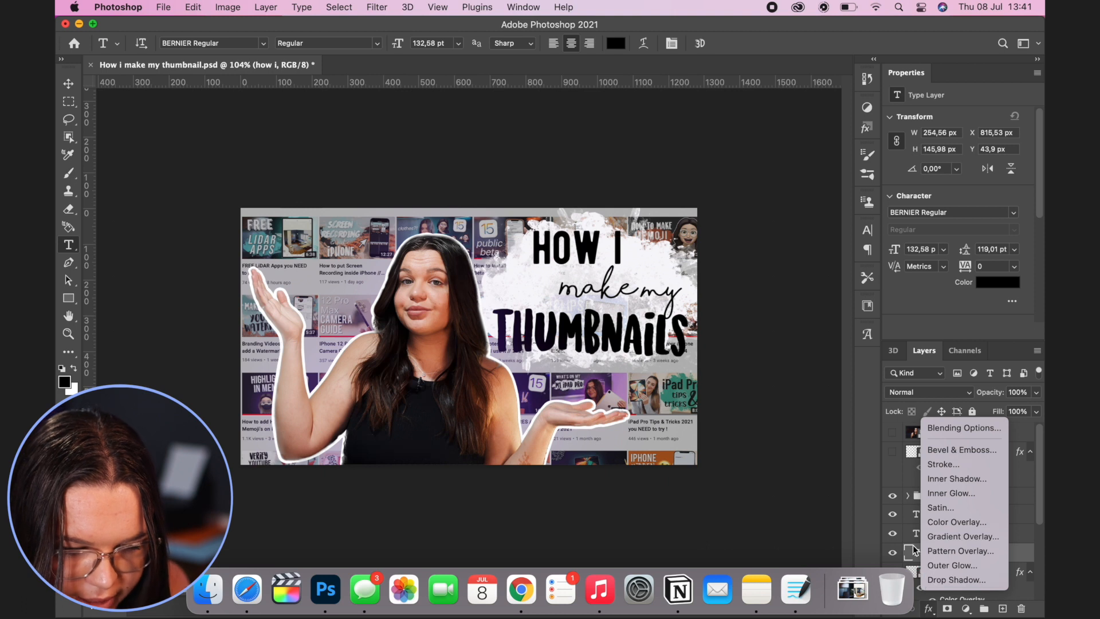
Add a Bevel & Emboss effect to the "how i" title text.
left_click(961, 451)
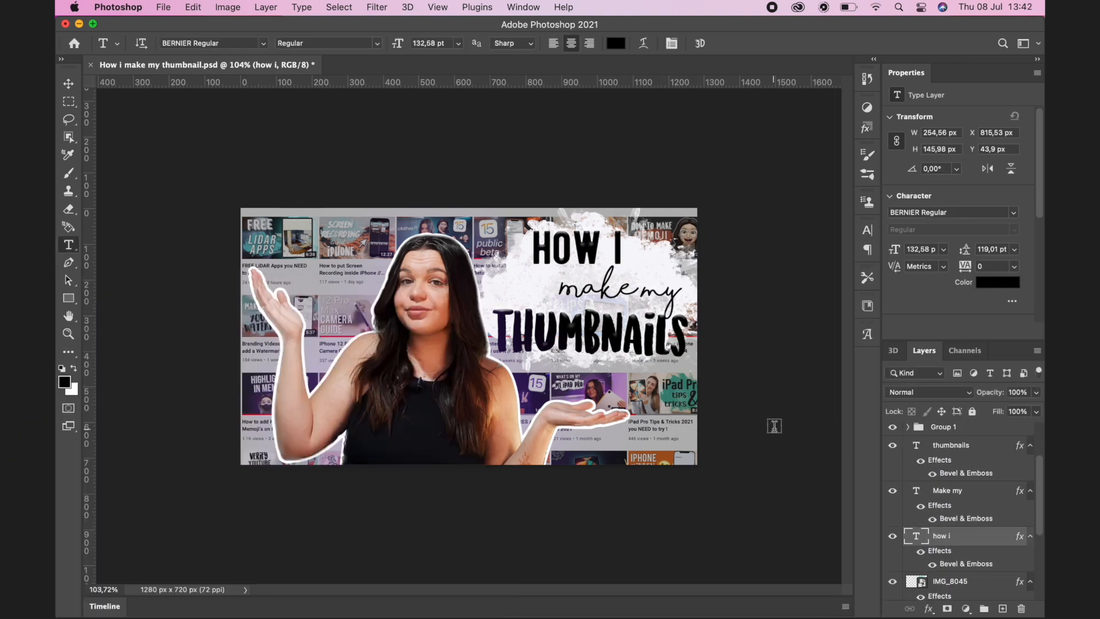
left_click(938, 549)
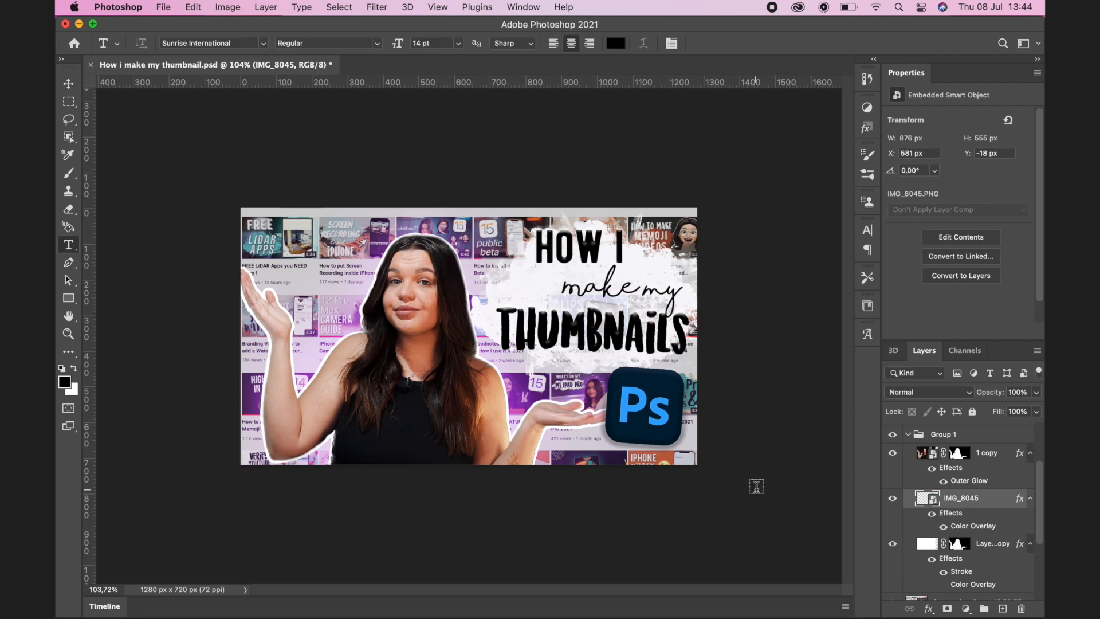
Free-transform the "thumbnails" title text above the Ps logo.
left_click(967, 483)
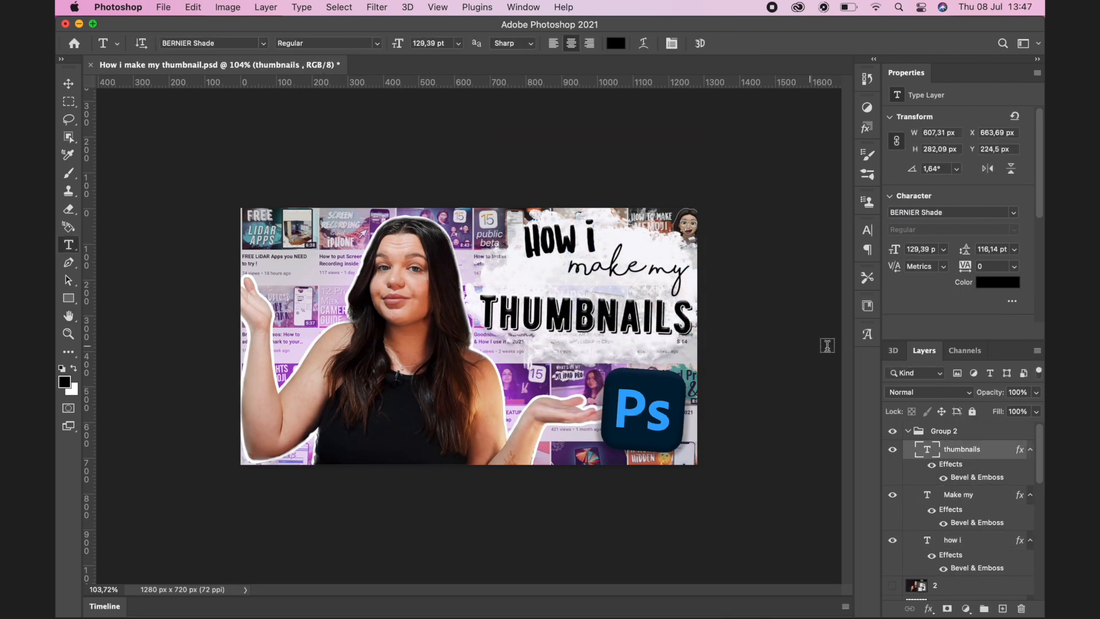
key("ctrl+t")
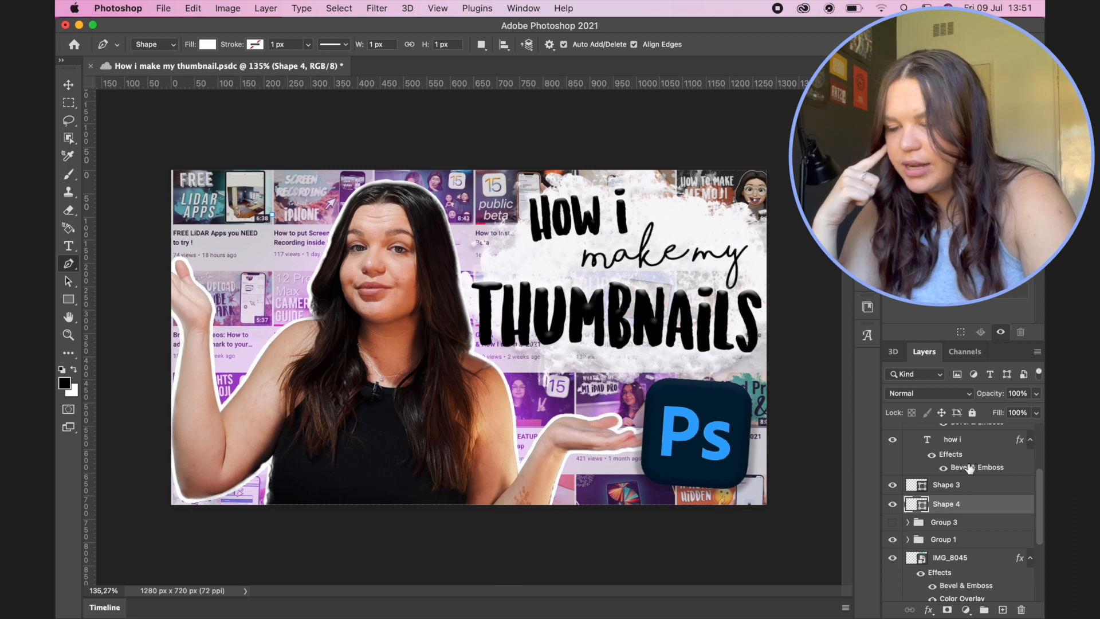
Compare the two thumbnail versions by alternating the visibility of Group 1 and Group 3.
left_click(892, 539)
left_click(892, 522)
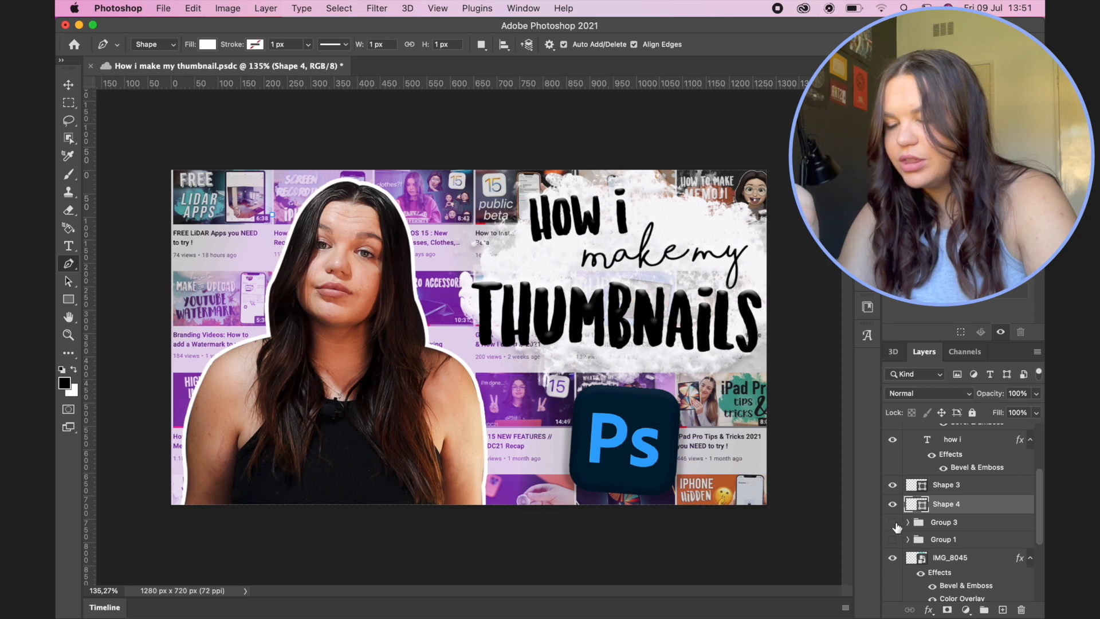
left_click(893, 522)
left_click(893, 540)
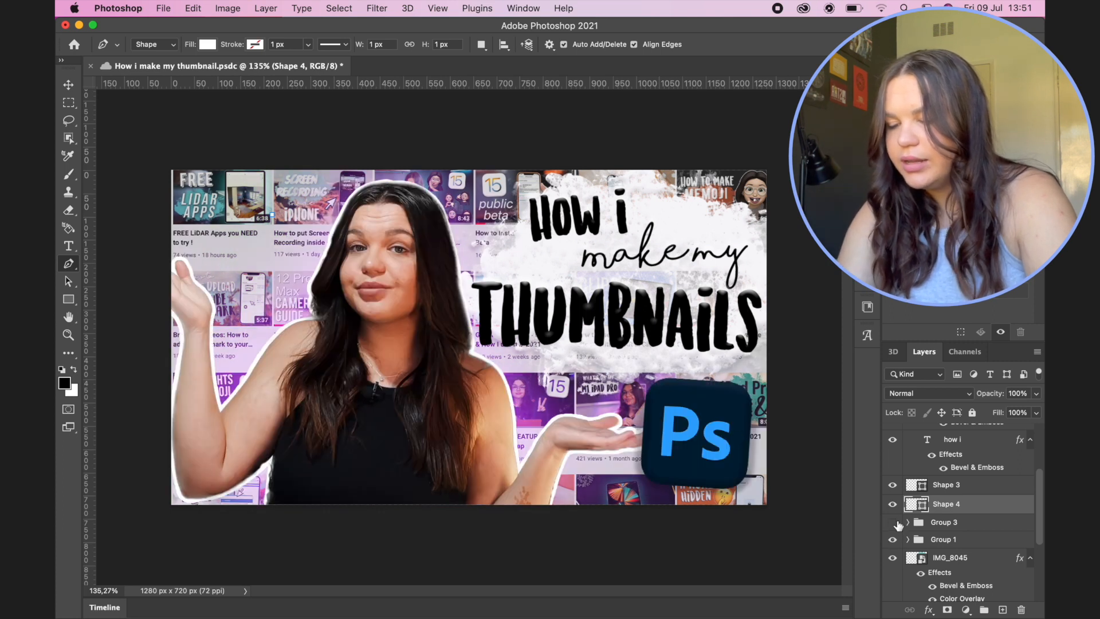
left_click(893, 539)
left_click(893, 522)
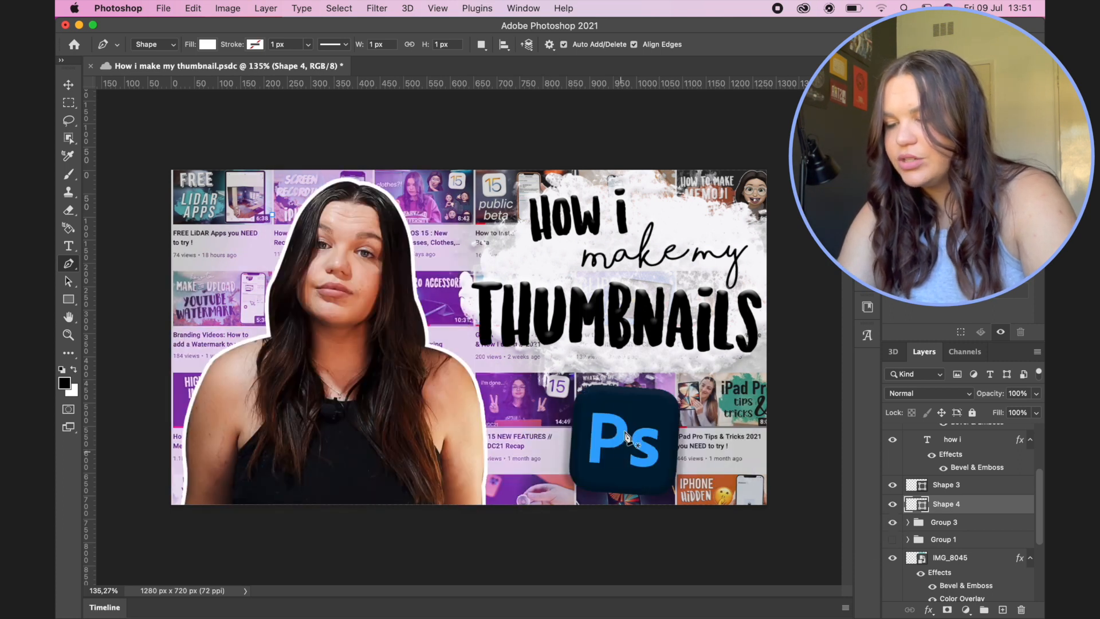